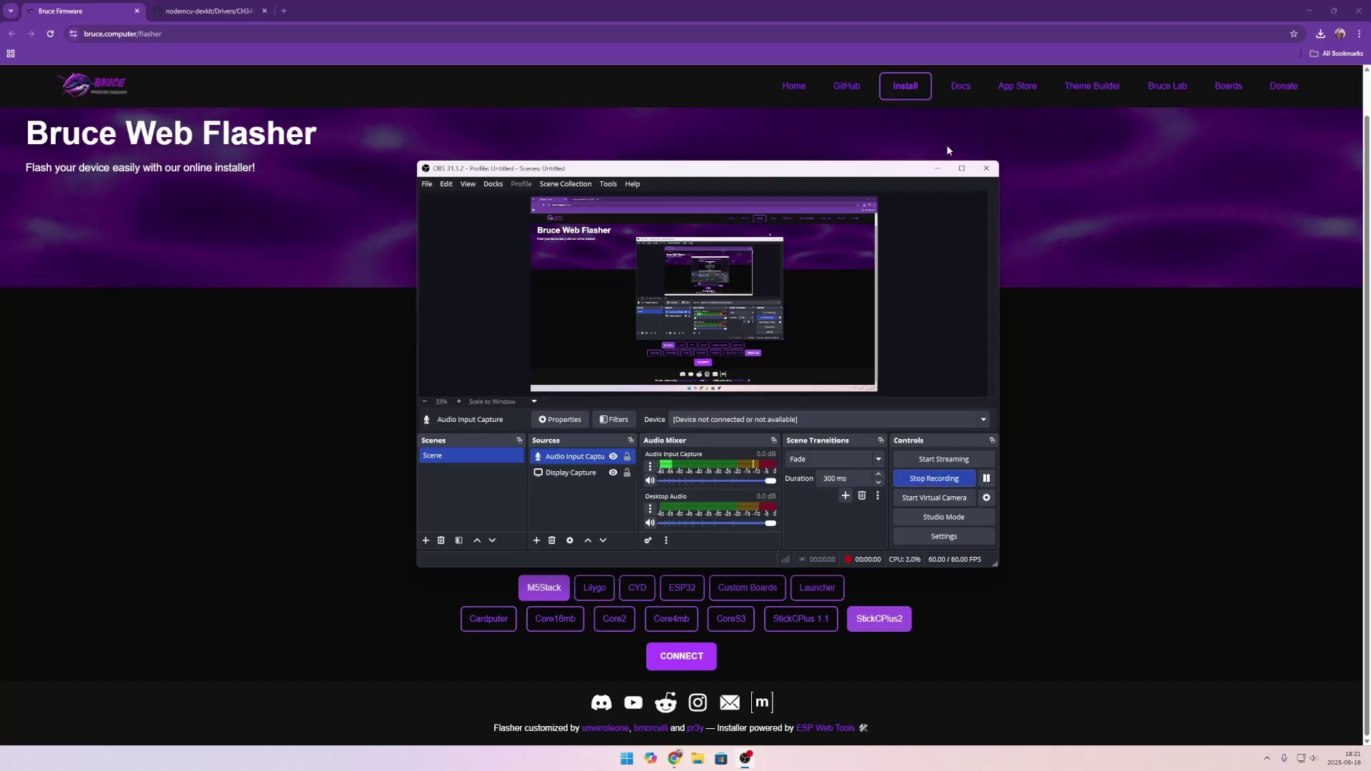
Step: Bring the Bruce Web Flasher page in front of the OBS window
left_click(936, 174)
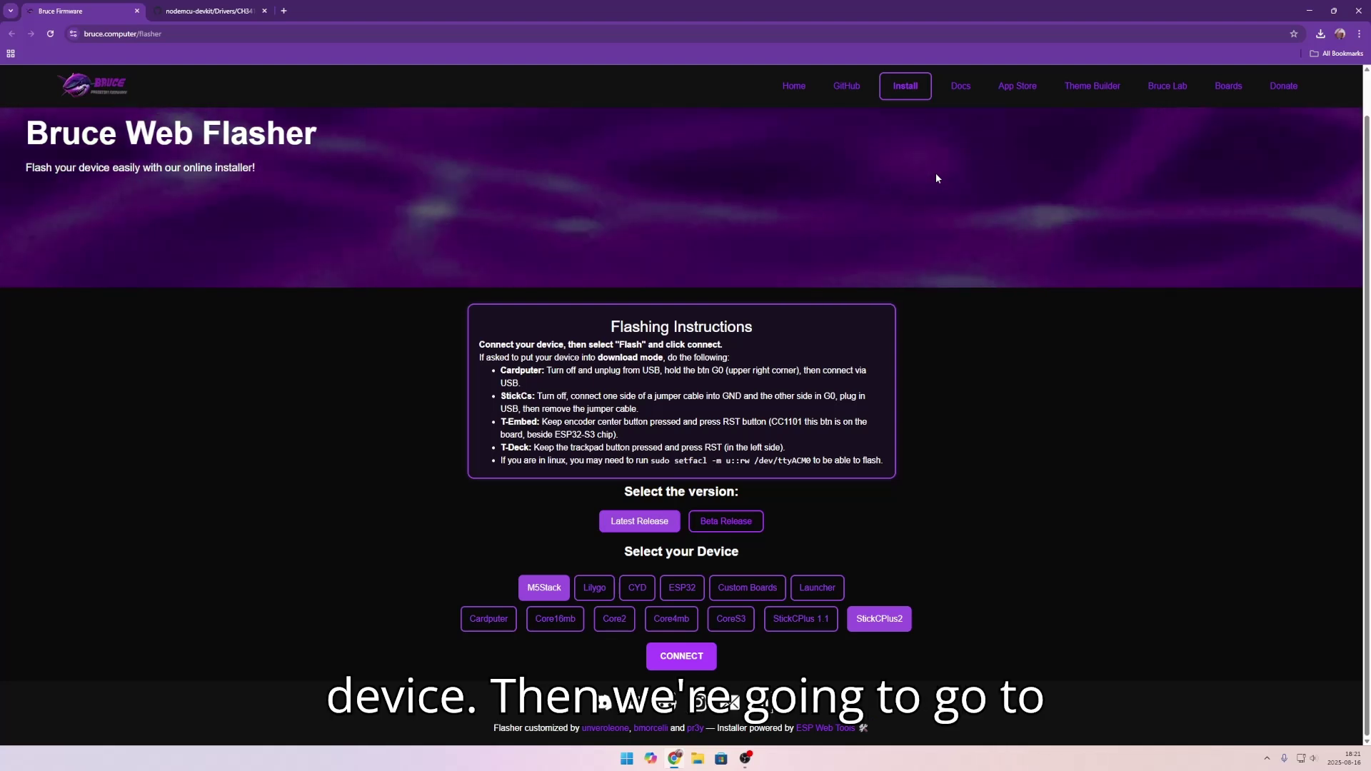
Step: Choose M5Stack StickCPlus2 as the device to flash
left_click(85, 34)
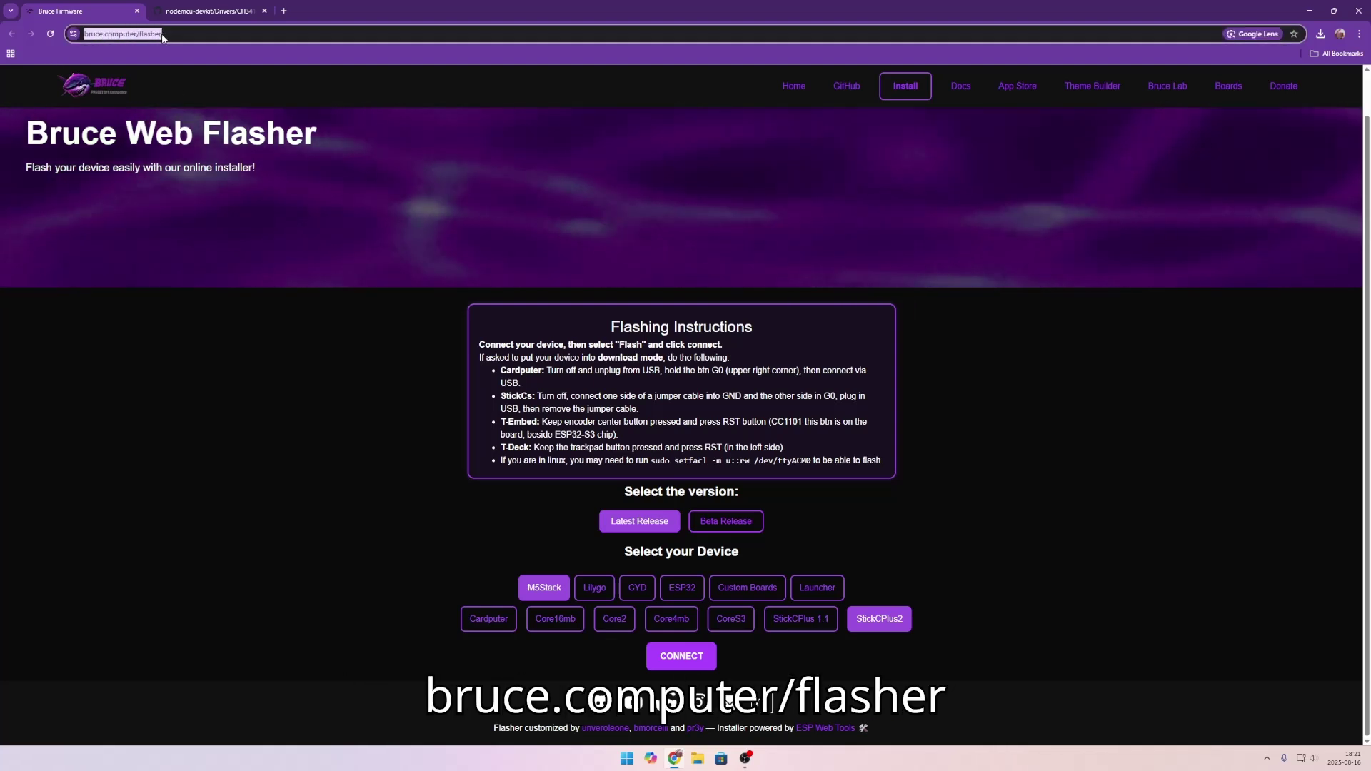
left_click(599, 327)
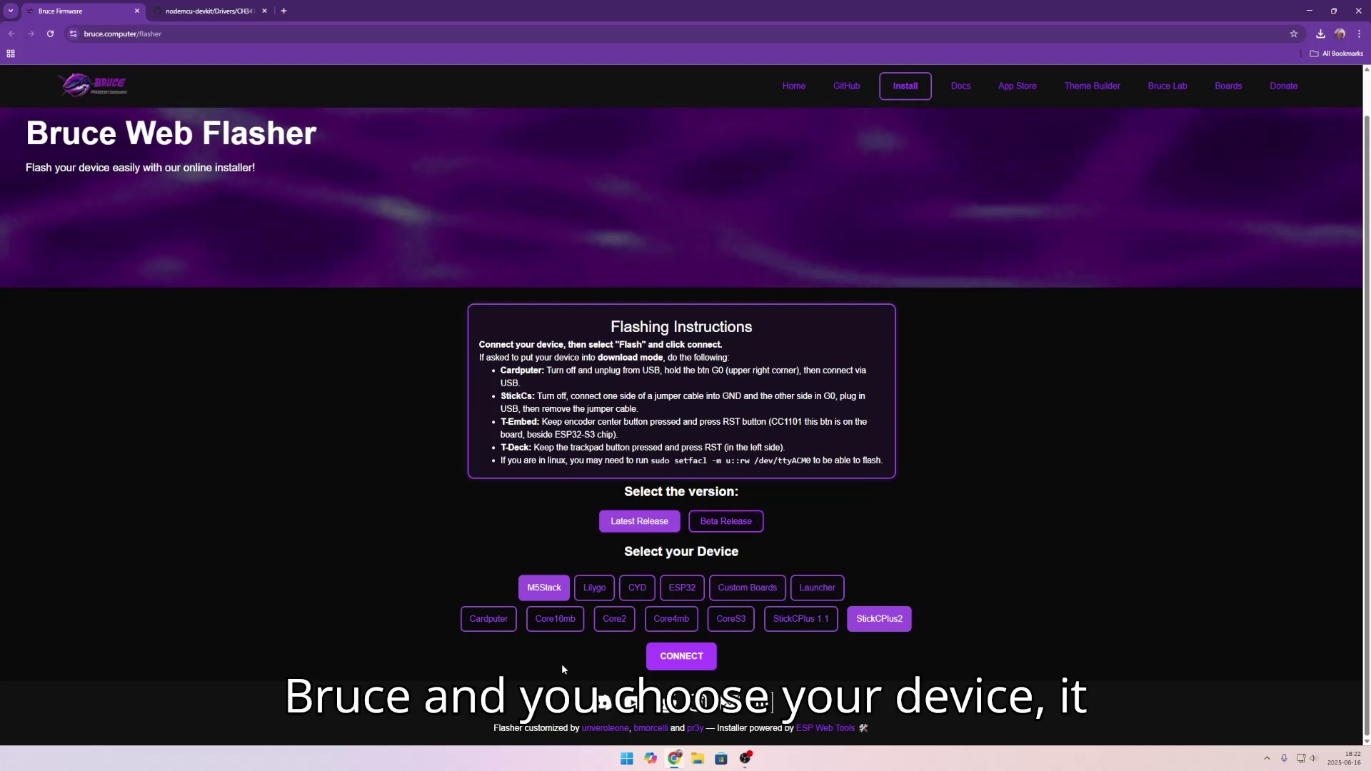
left_click(594, 587)
left_click(646, 607)
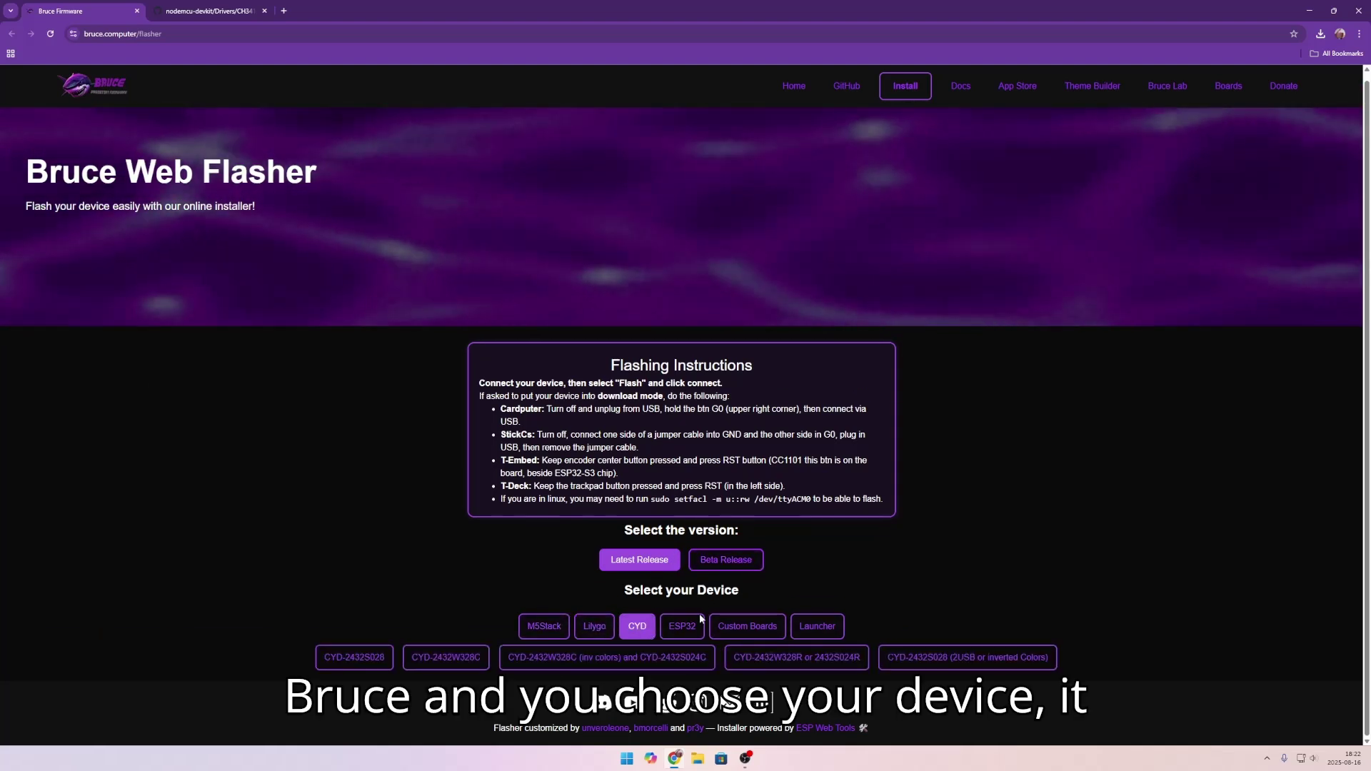
left_click(748, 627)
left_click(544, 627)
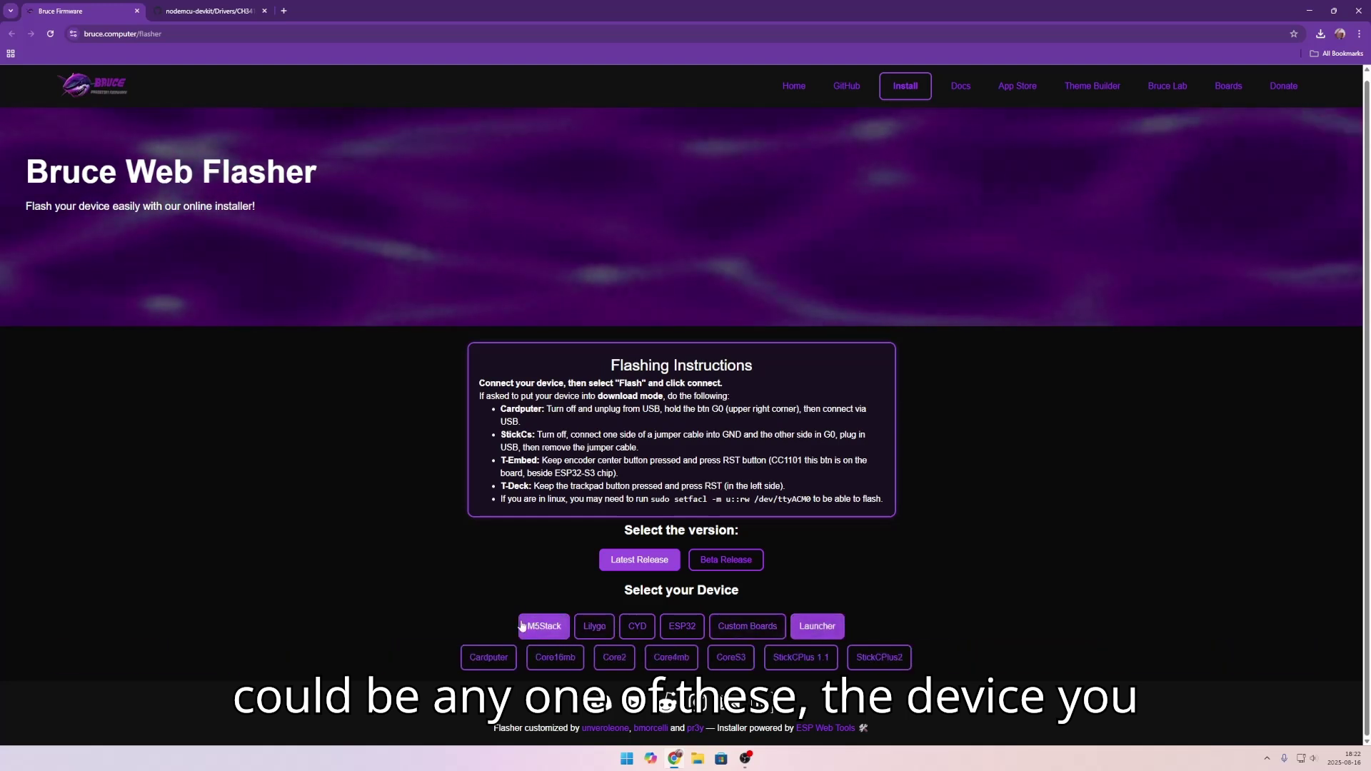
left_click(883, 659)
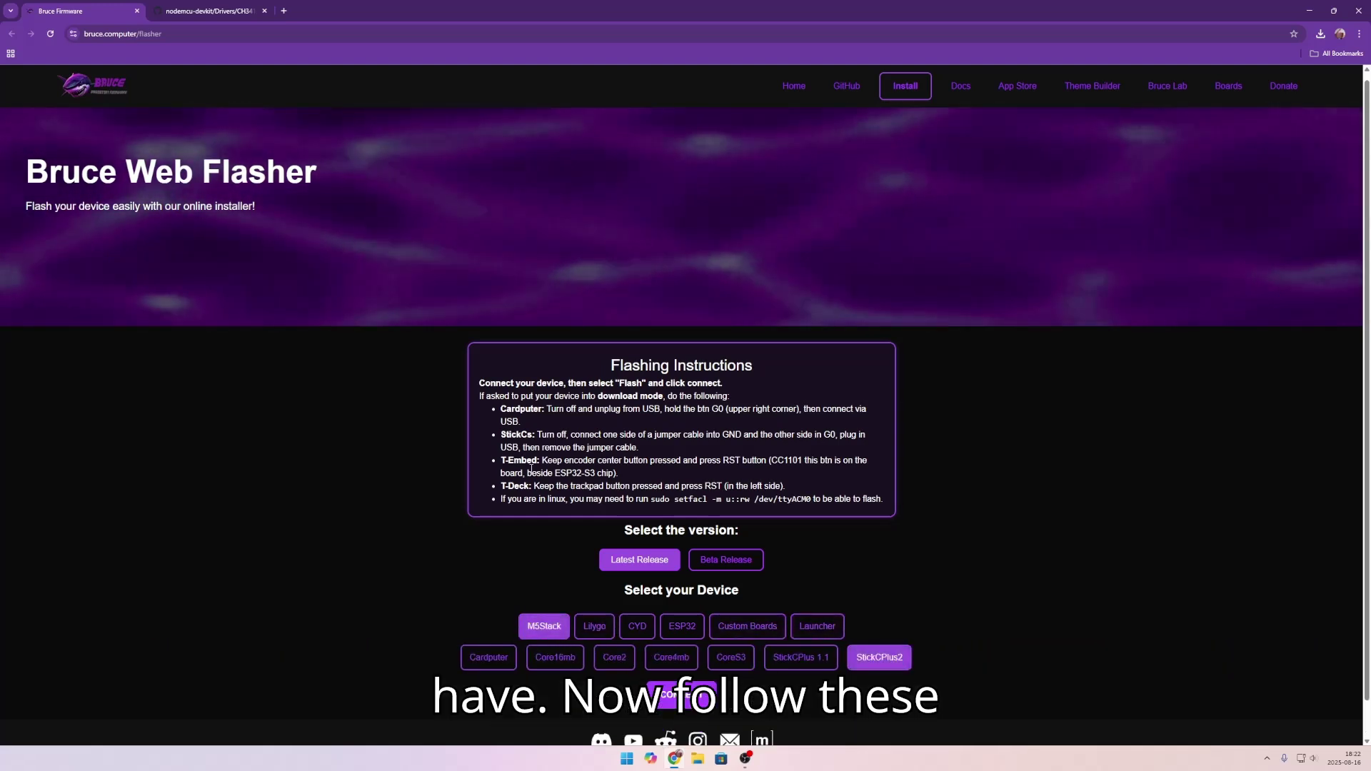
Step: Highlight the flashing instructions, then start the serial connection to the device
left_click_drag(609, 363, 479, 380)
left_click(543, 520)
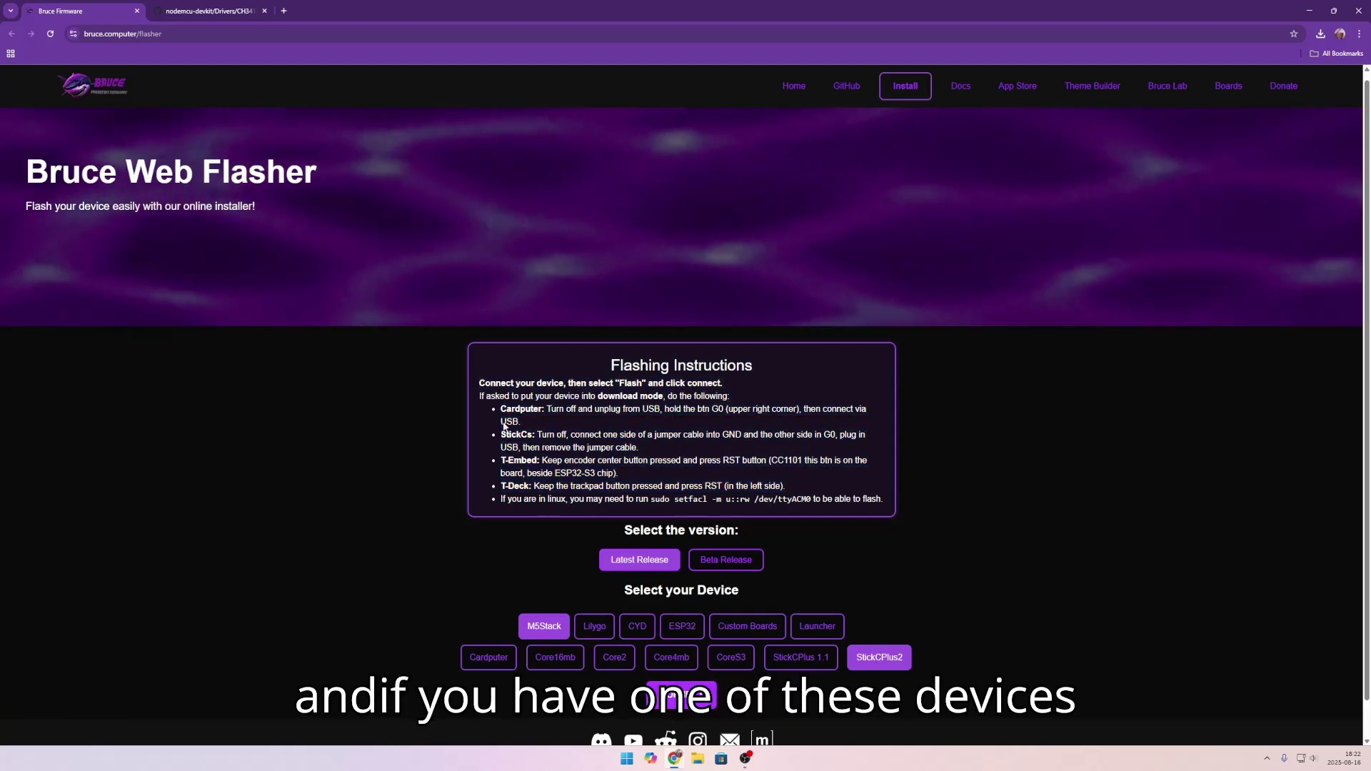
left_click(682, 700)
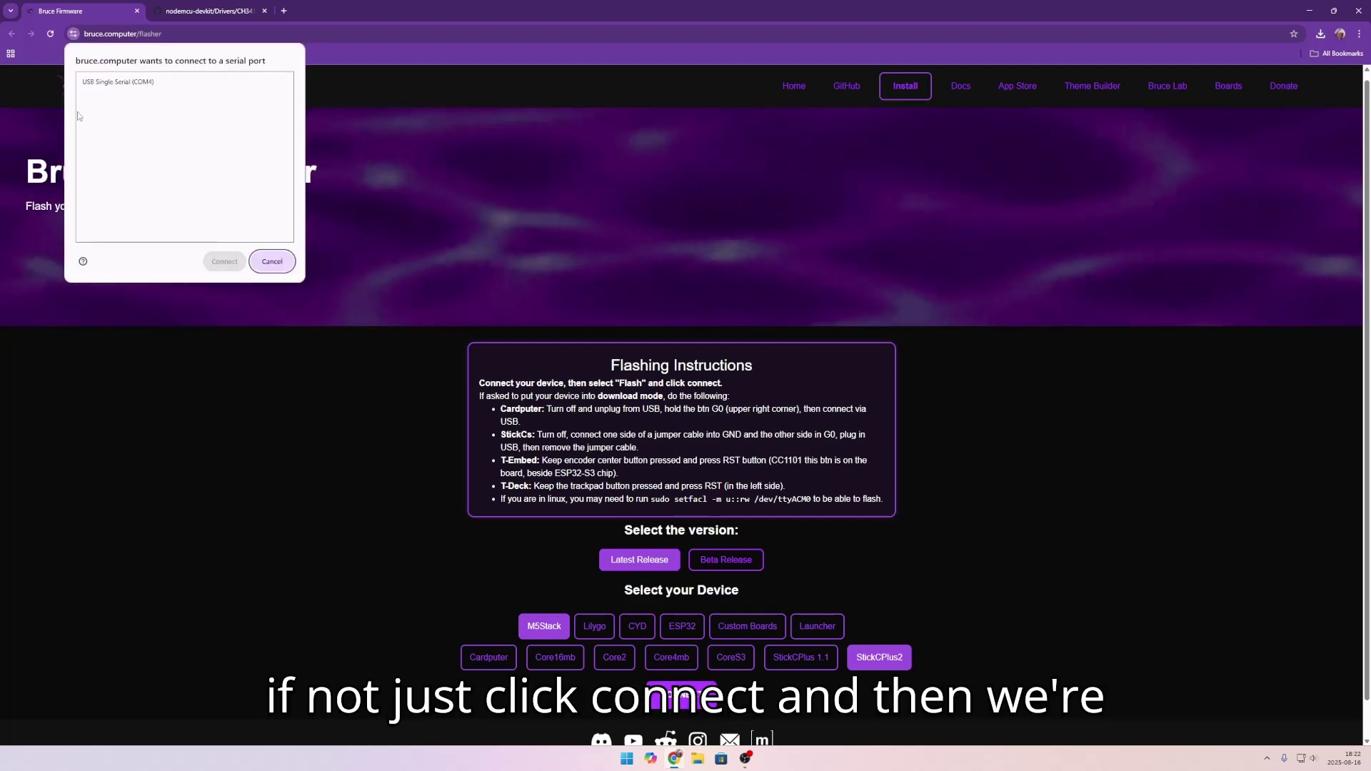
Step: After replugging the stick, connect through the USB Single Serial (COM4) port
left_click(118, 83)
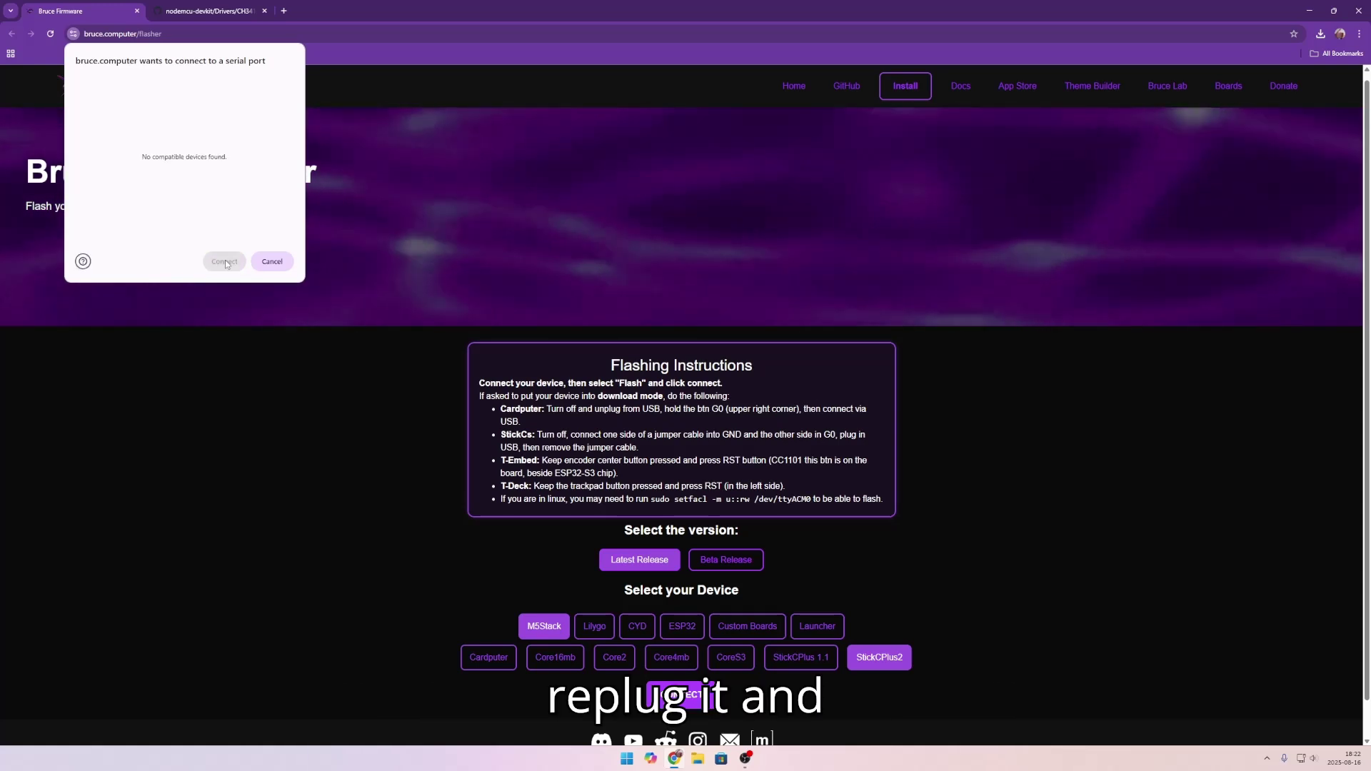
left_click(133, 84)
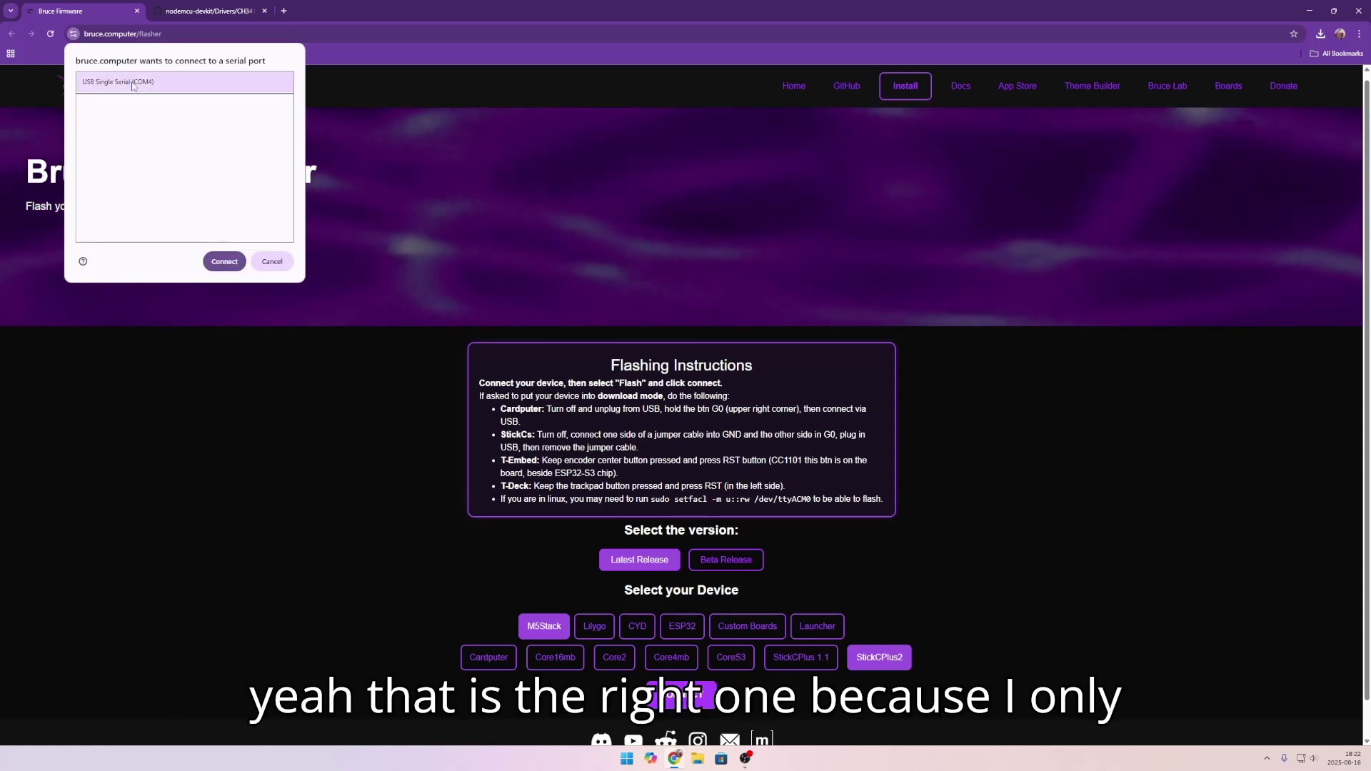
left_click(224, 262)
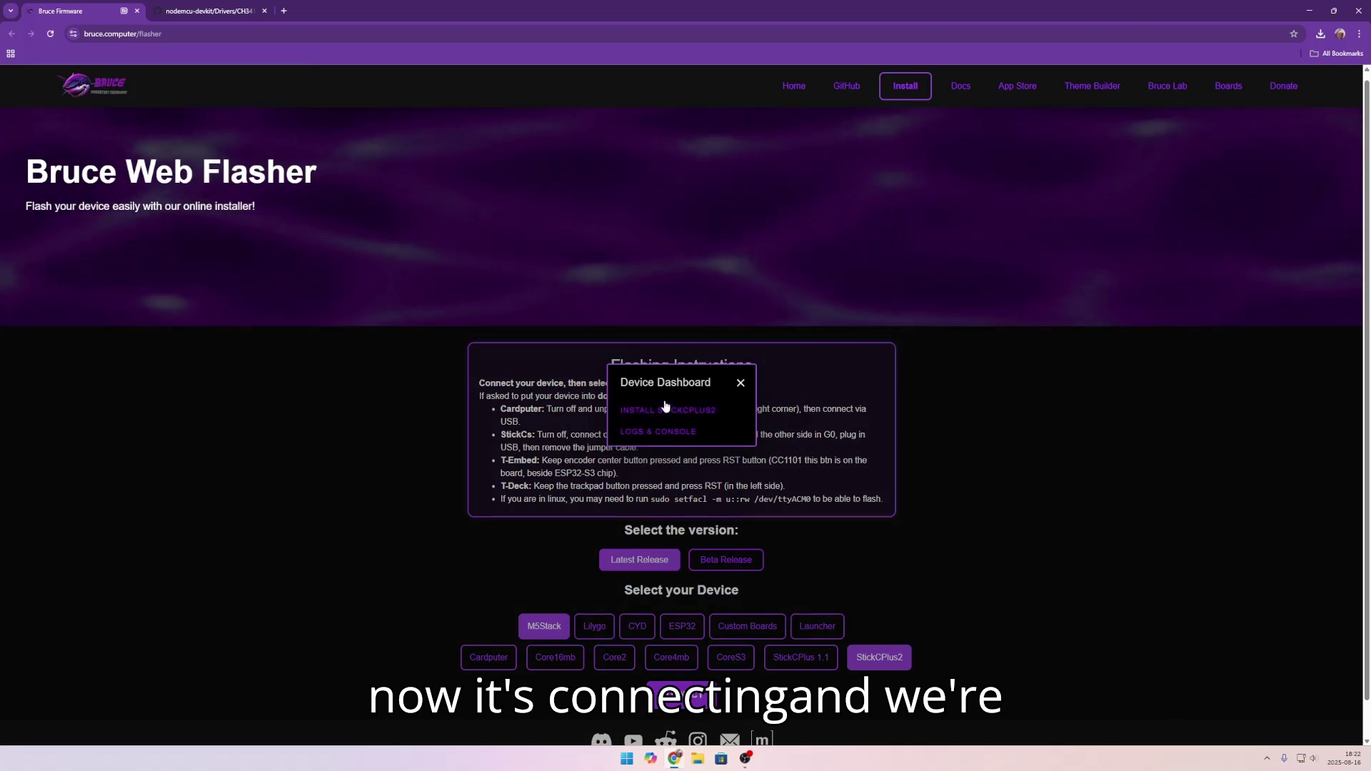
Step: Install StickCPlus2 firmware with the Erase device option enabled
left_click(664, 408)
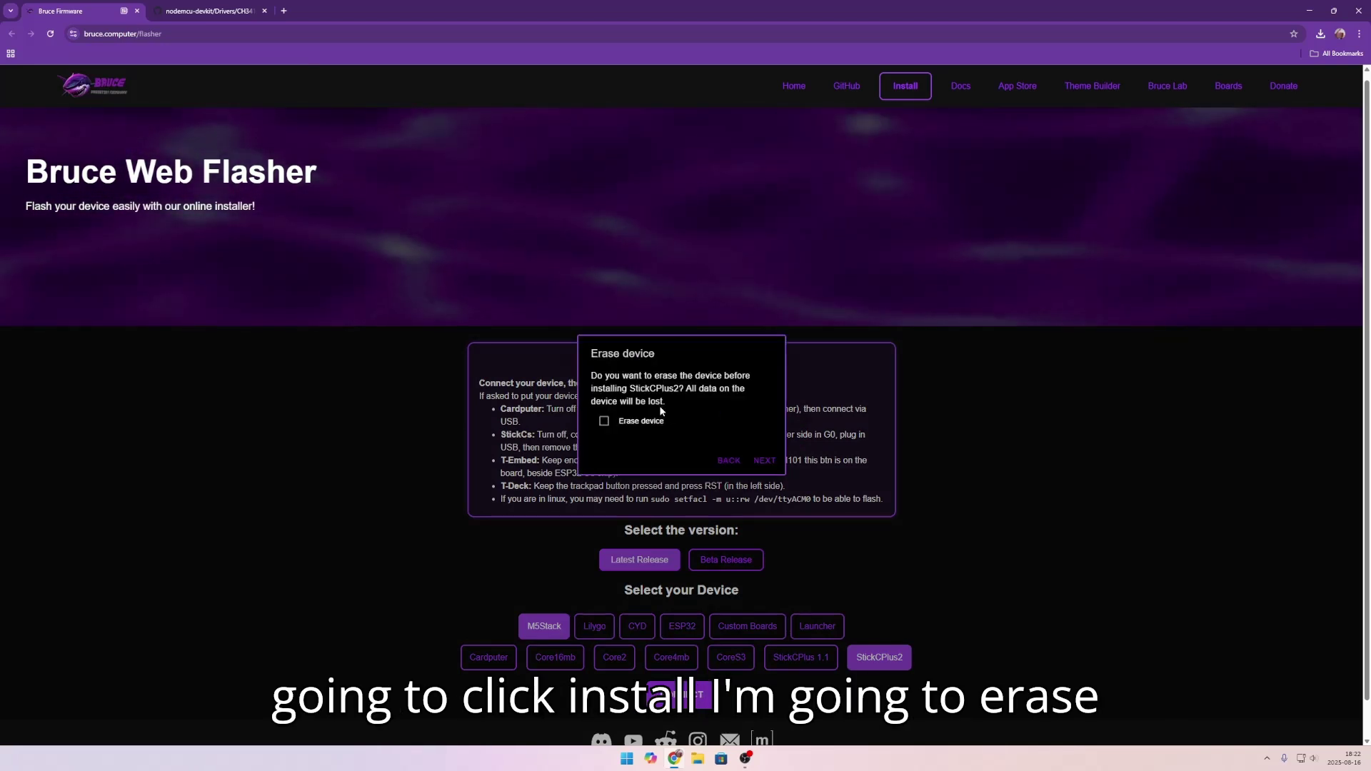
left_click(605, 422)
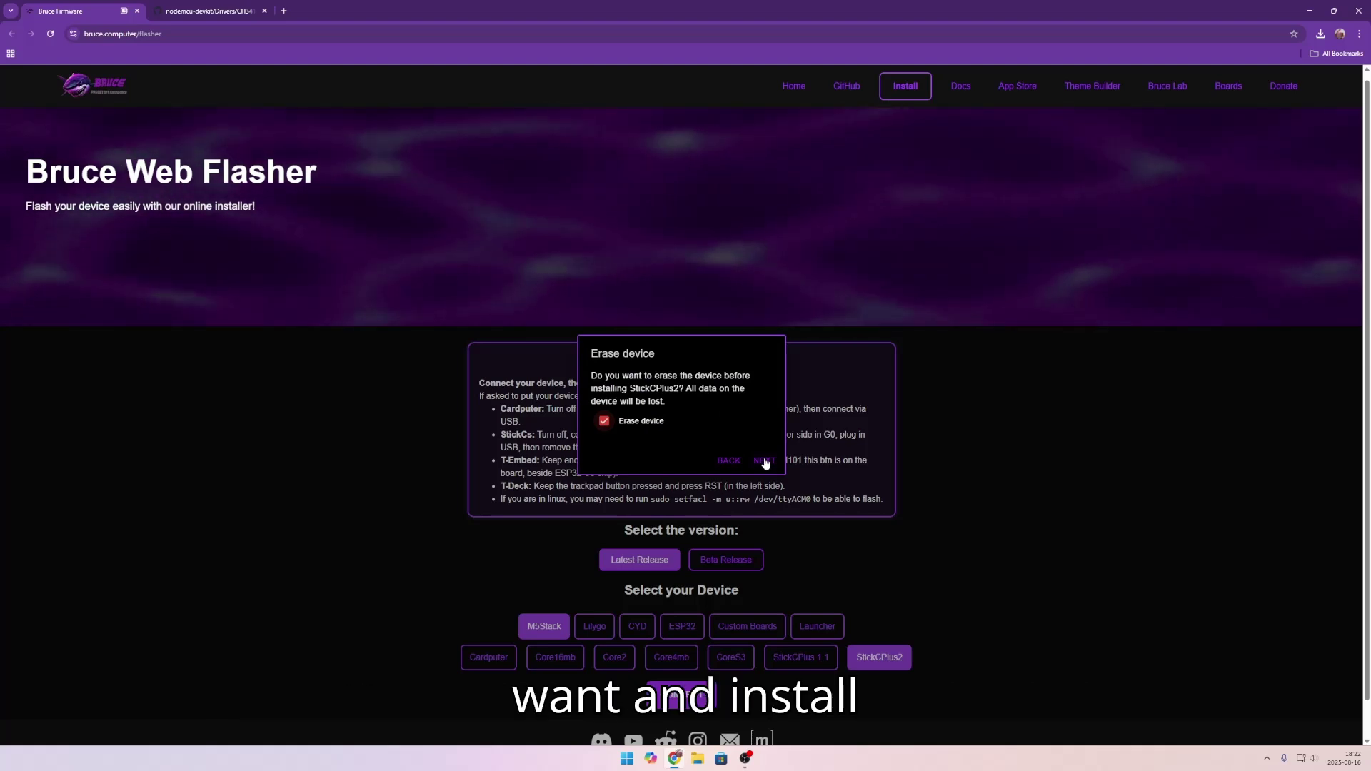
left_click(765, 463)
left_click(761, 447)
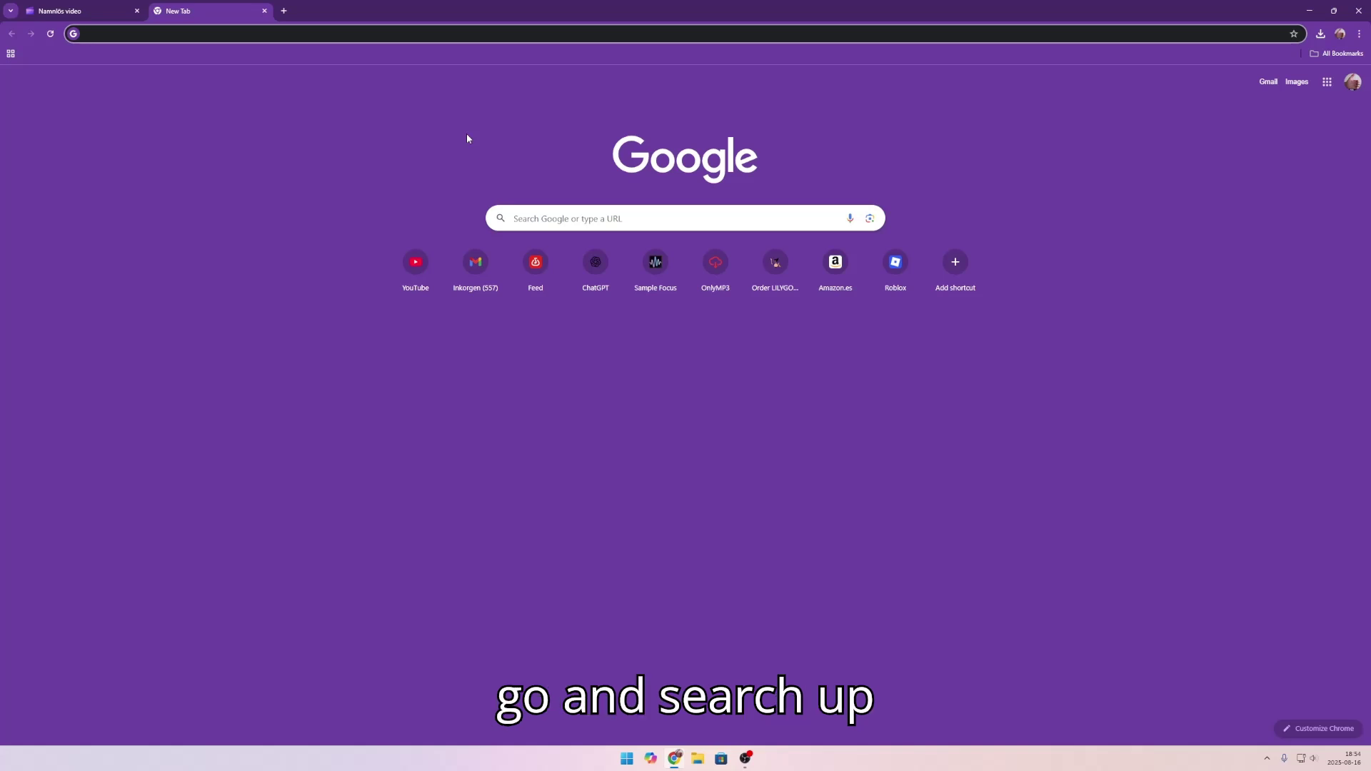
Step: Search Google for 'bruce themes' and open the Bruce-Themes GitHub result
type("bruce themes")
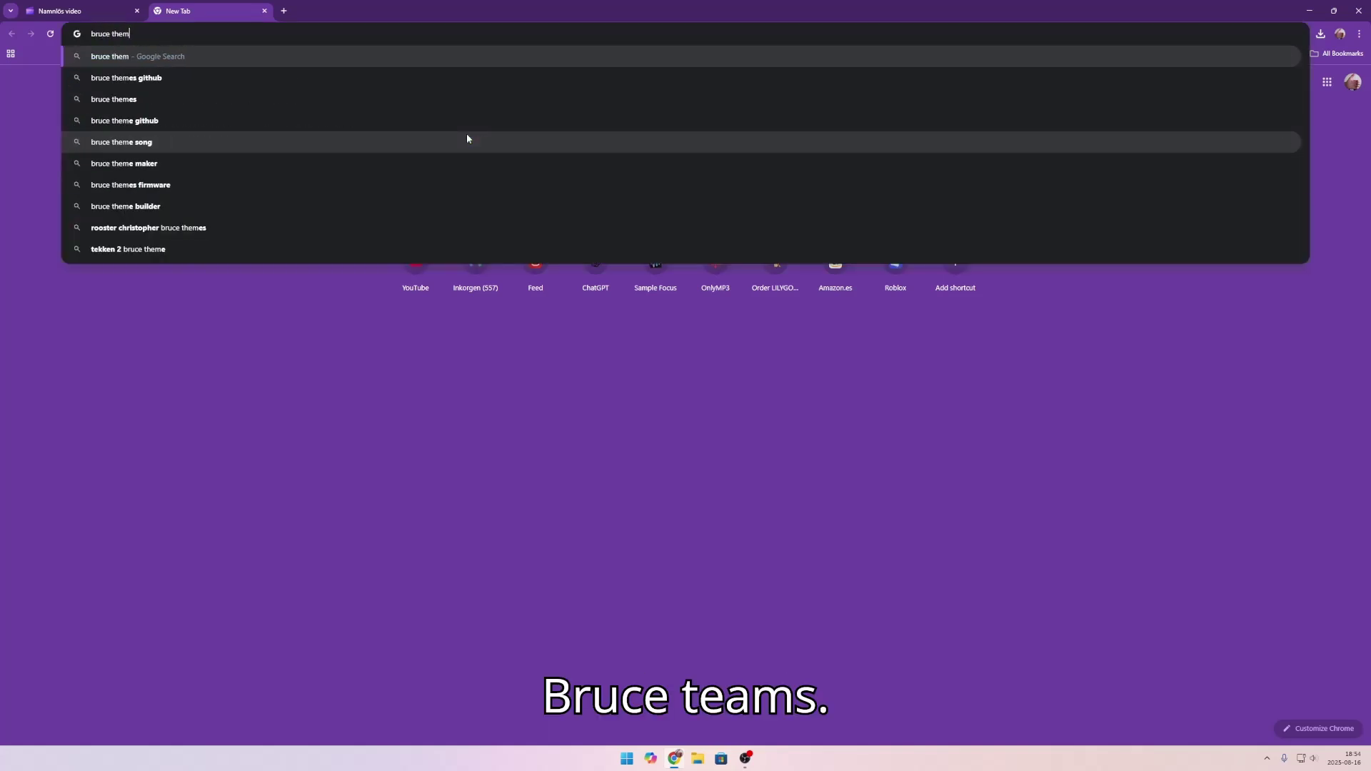
key("Return")
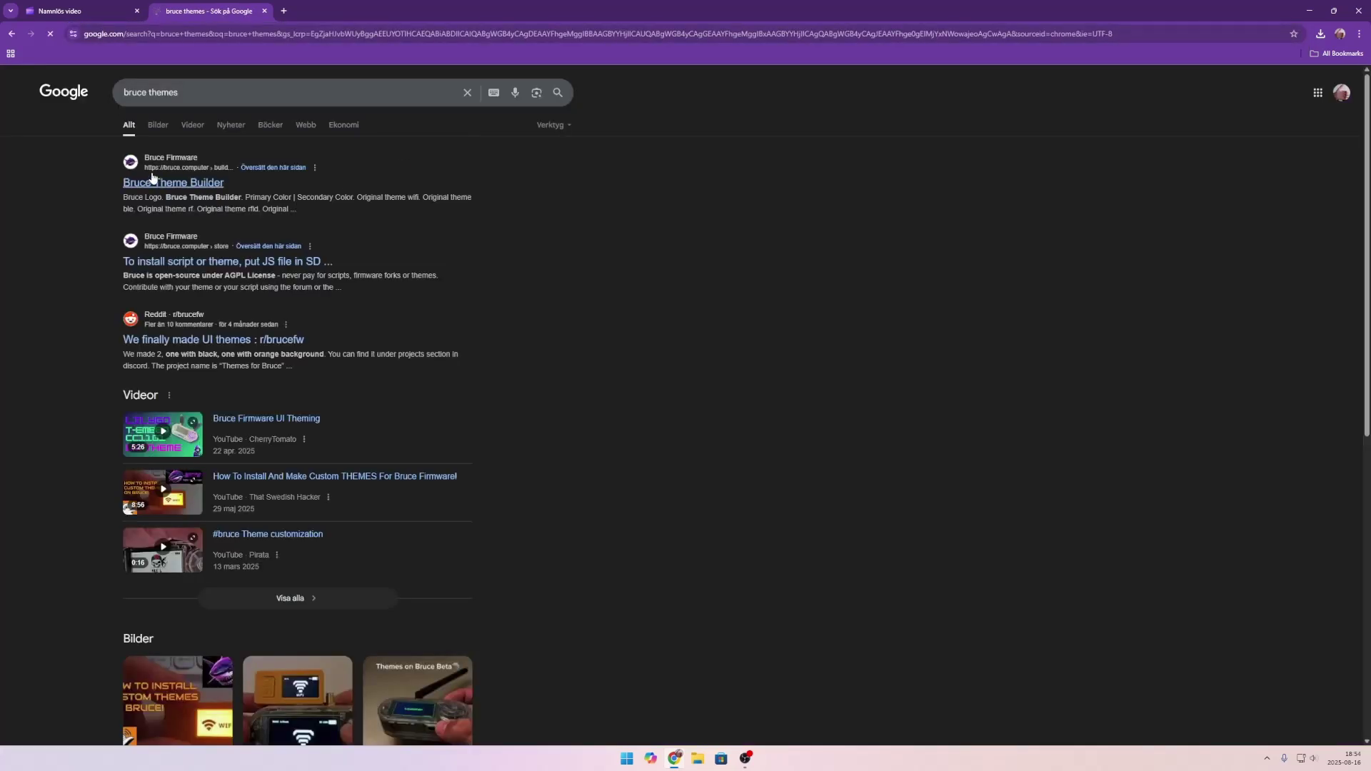
scroll(177, 194, "down", 7)
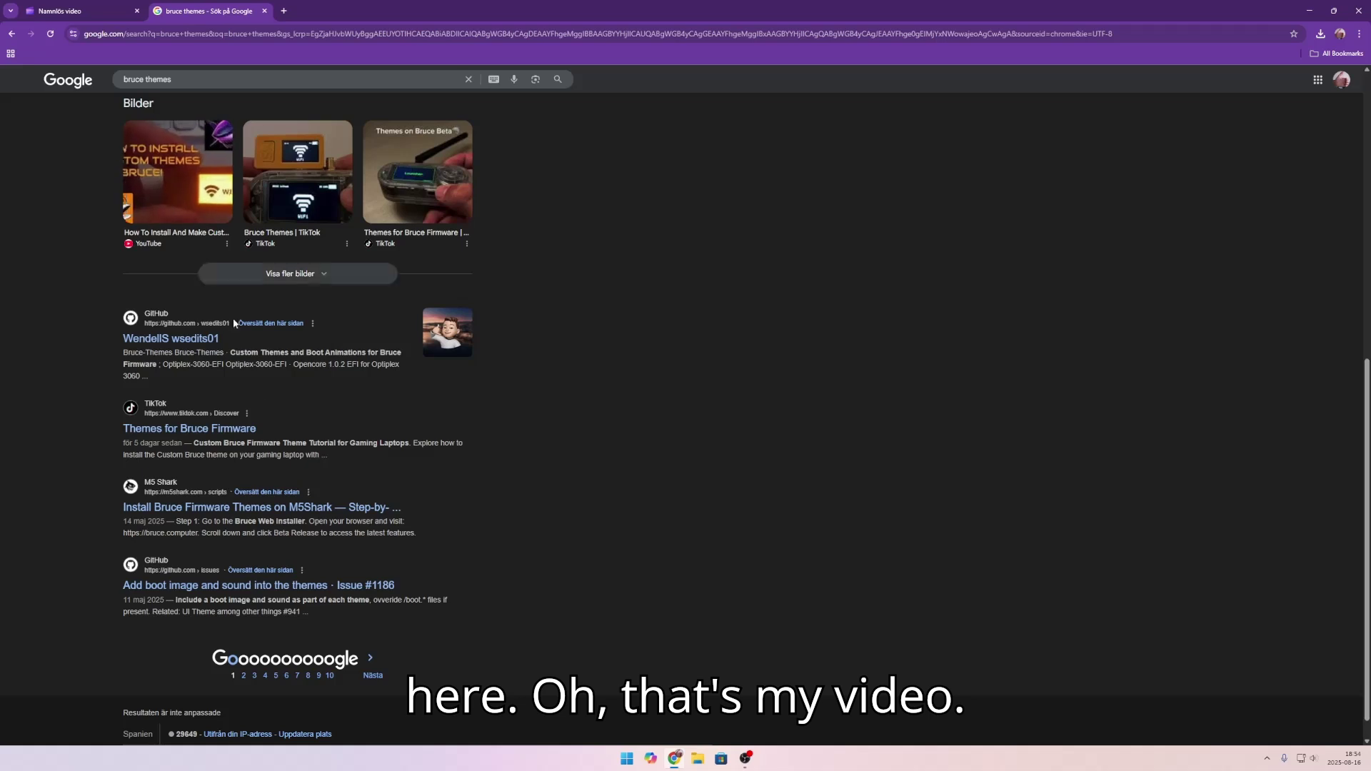
scroll(245, 509, "down", 1)
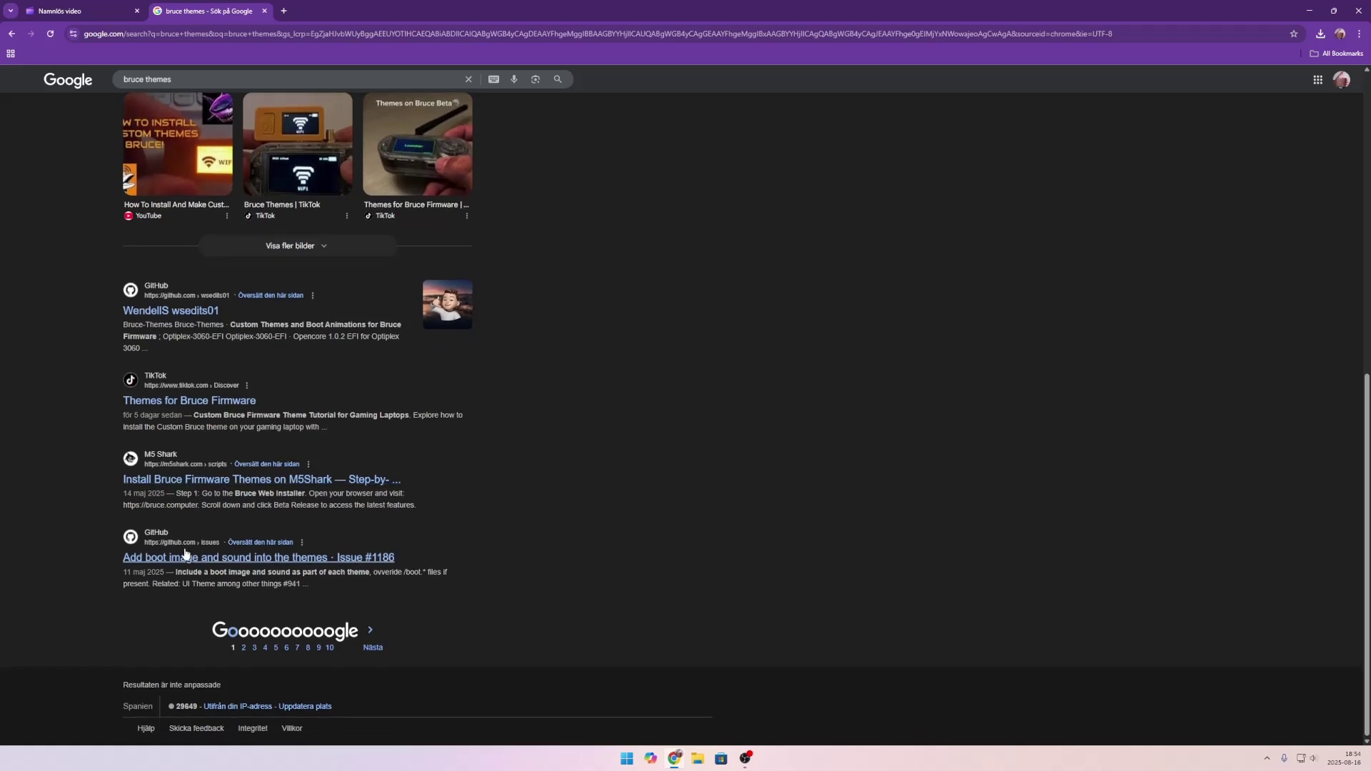
scroll(192, 543, "up", 7)
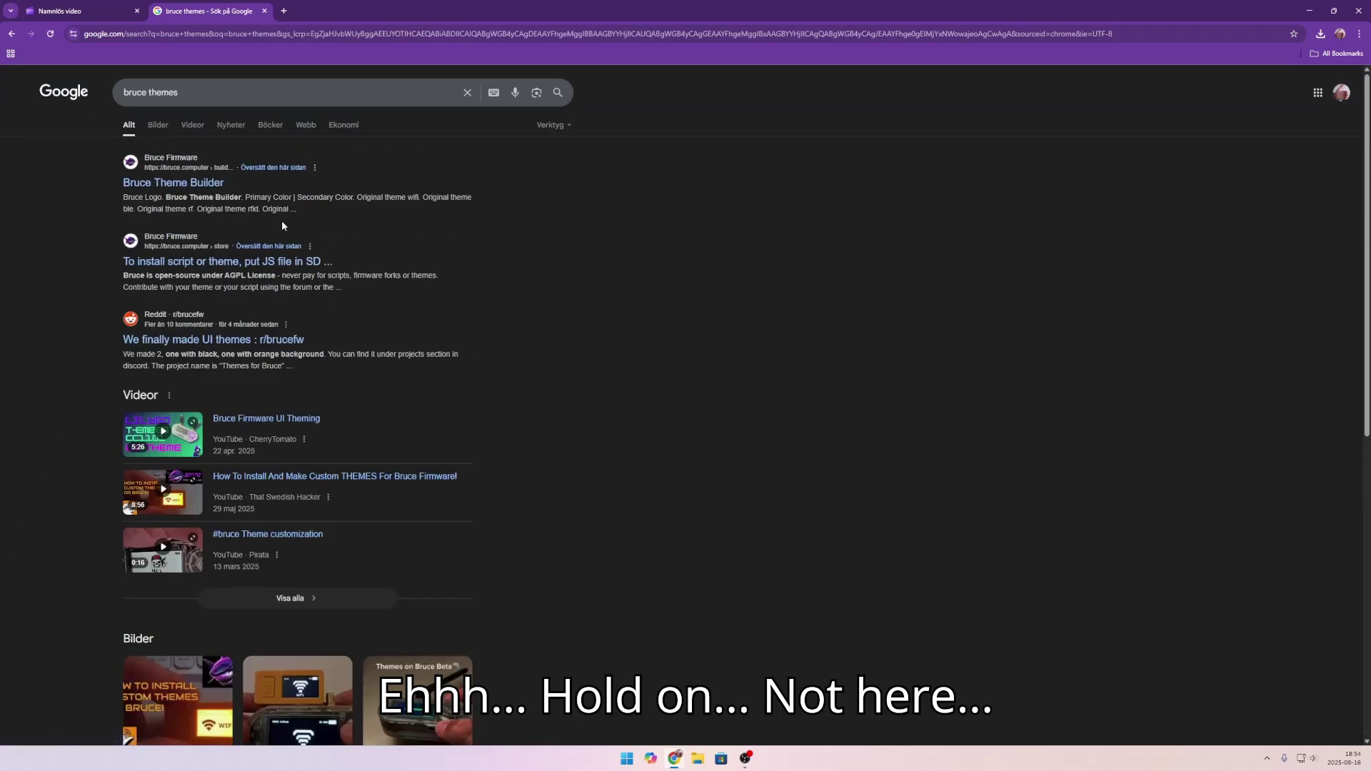
left_click(171, 187)
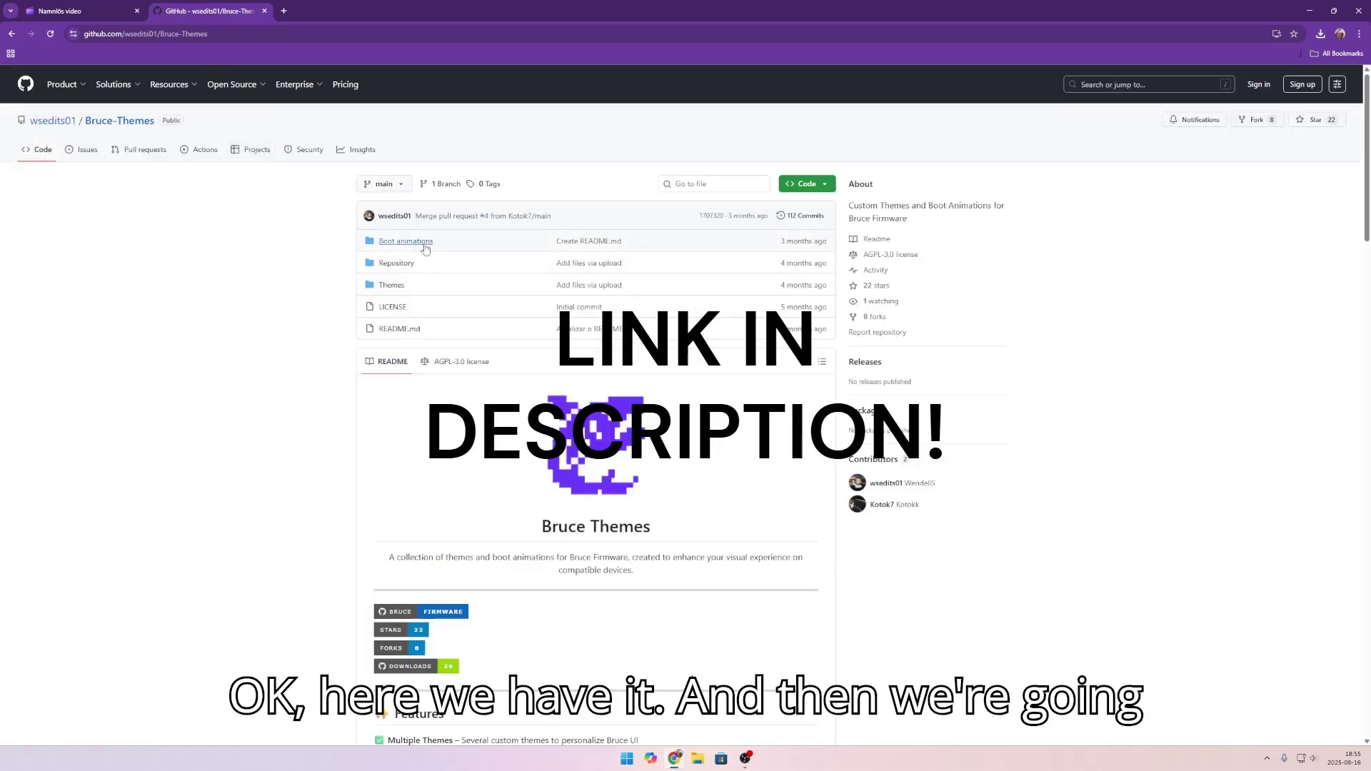
Step: Navigate to Boot animations/M5 stick and download the raw boot 3.GIF
left_click(405, 241)
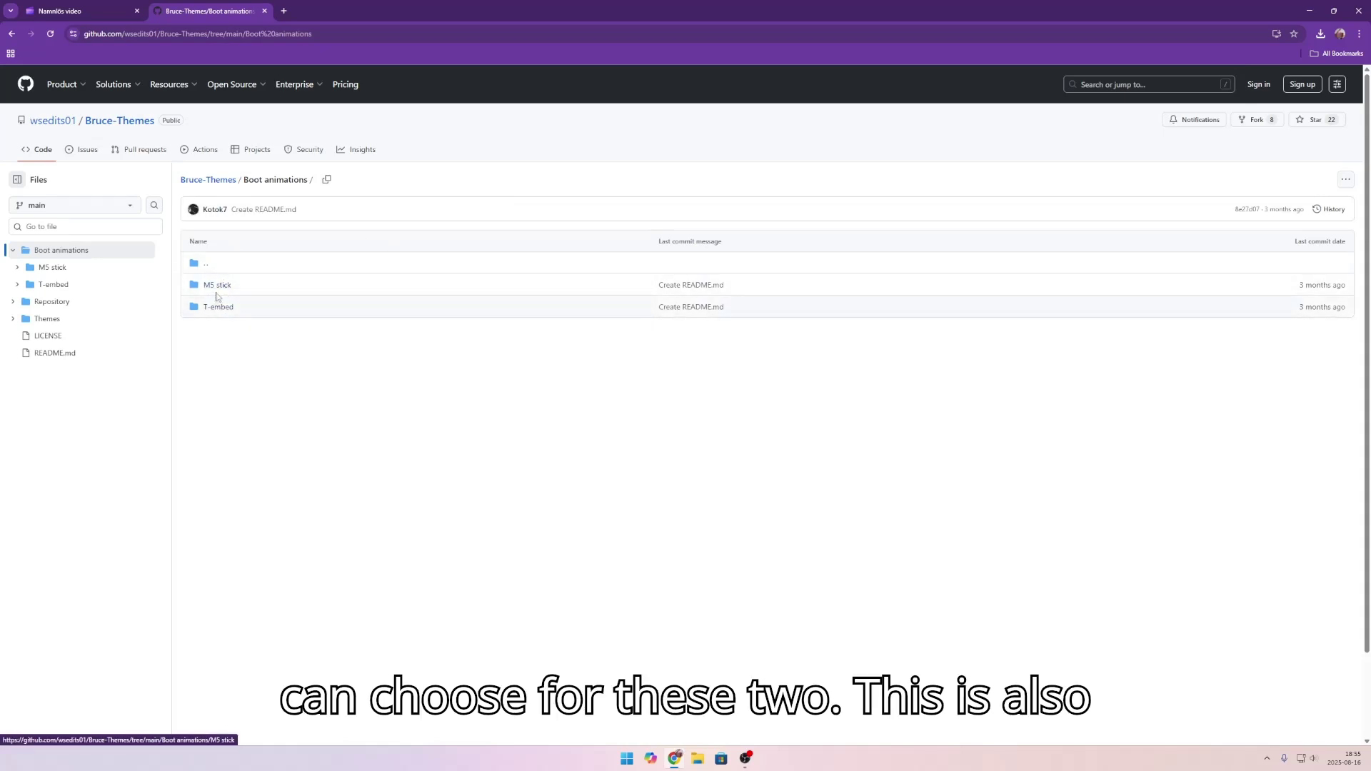
left_click(215, 309)
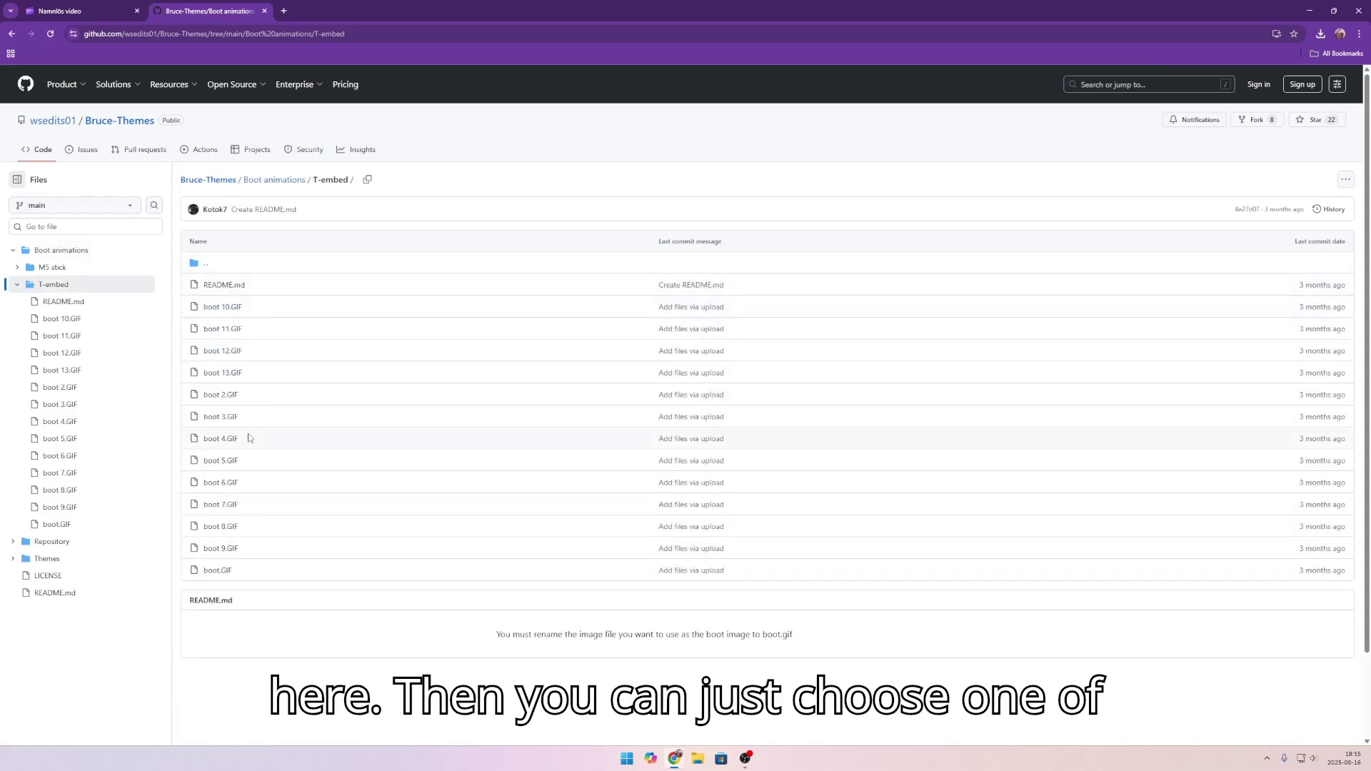
left_click(206, 263)
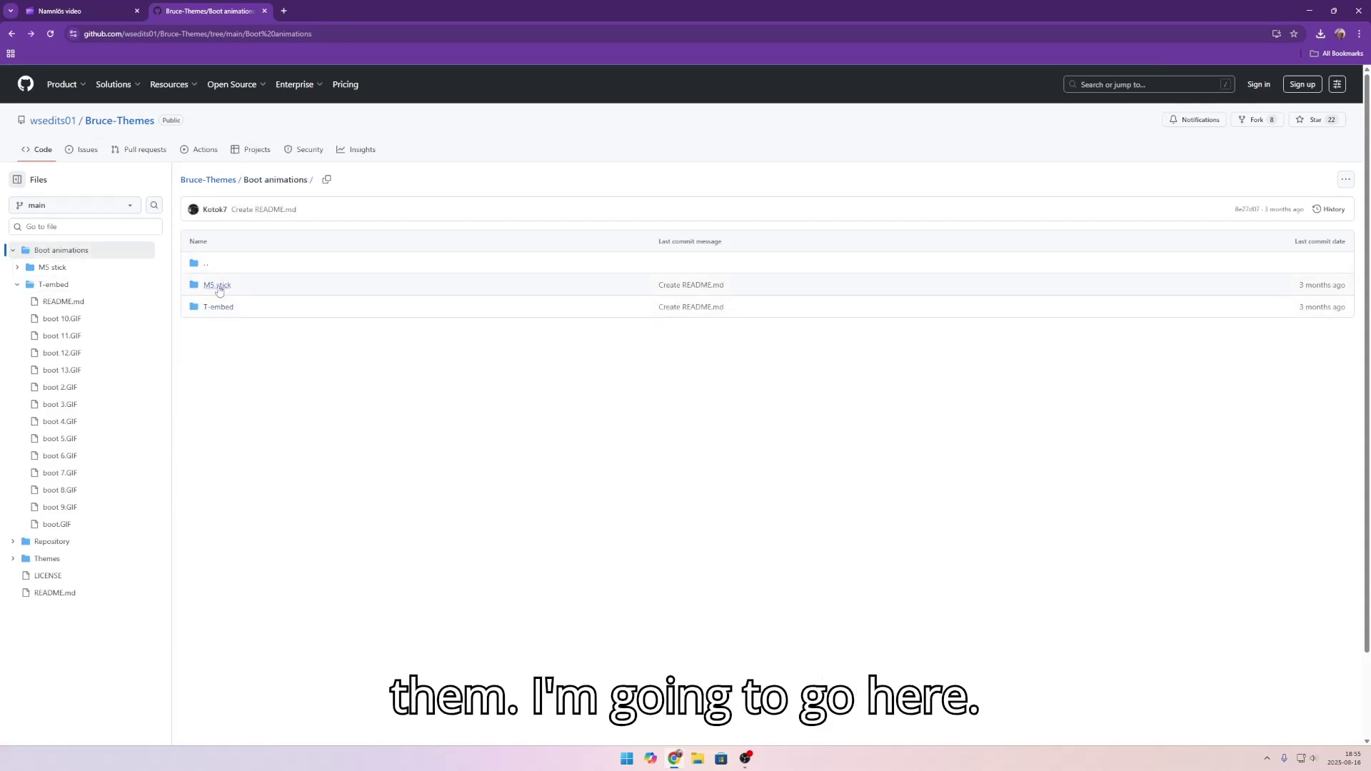
left_click(215, 284)
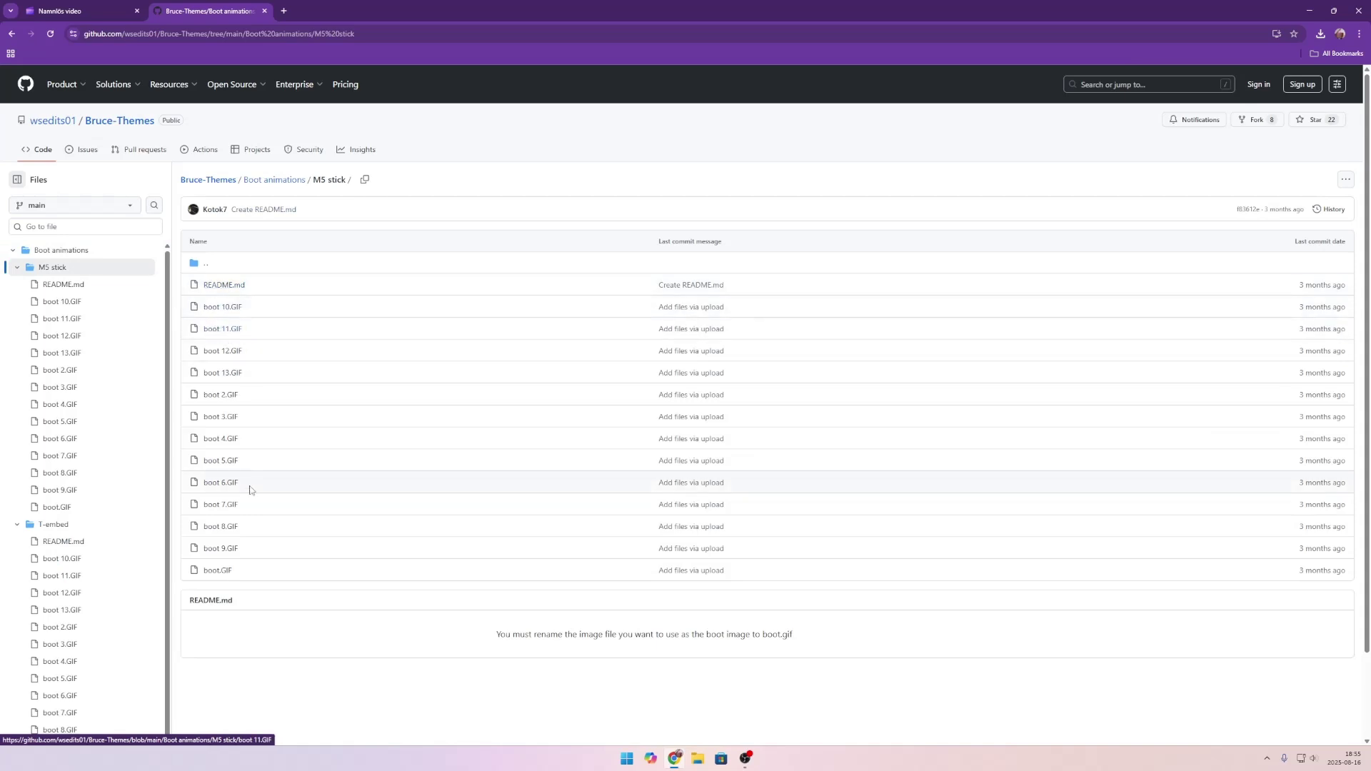
left_click(223, 420)
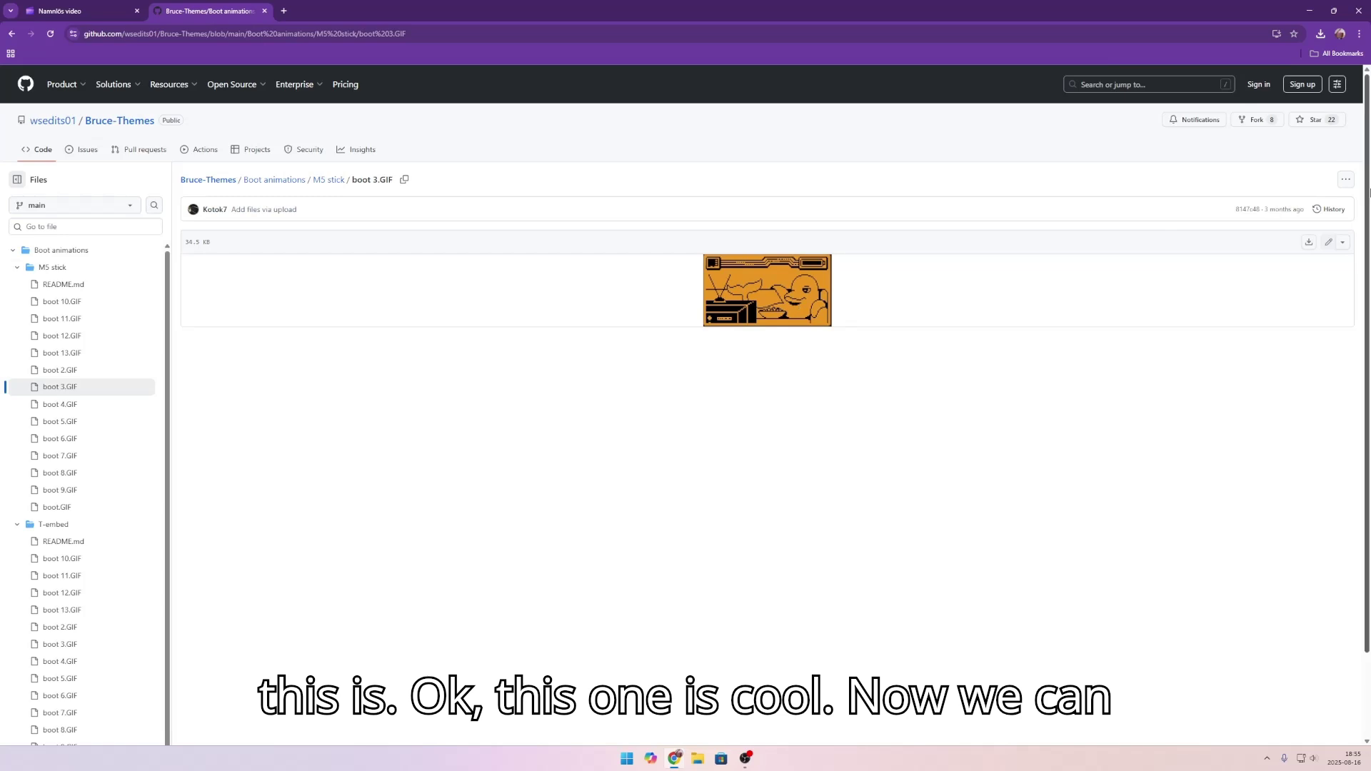
left_click(1310, 244)
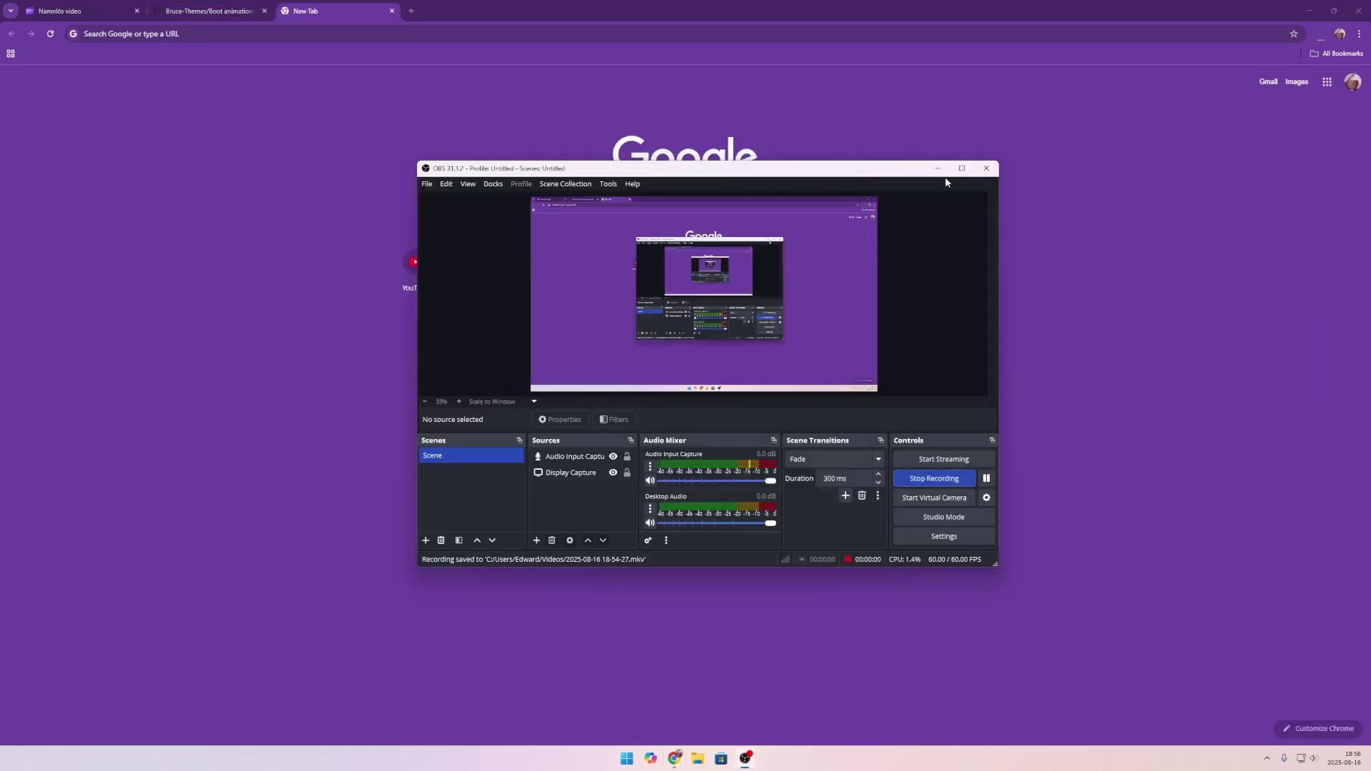
Step: Open a new tab and join the BruceNet Wi-Fi network
left_click(938, 168)
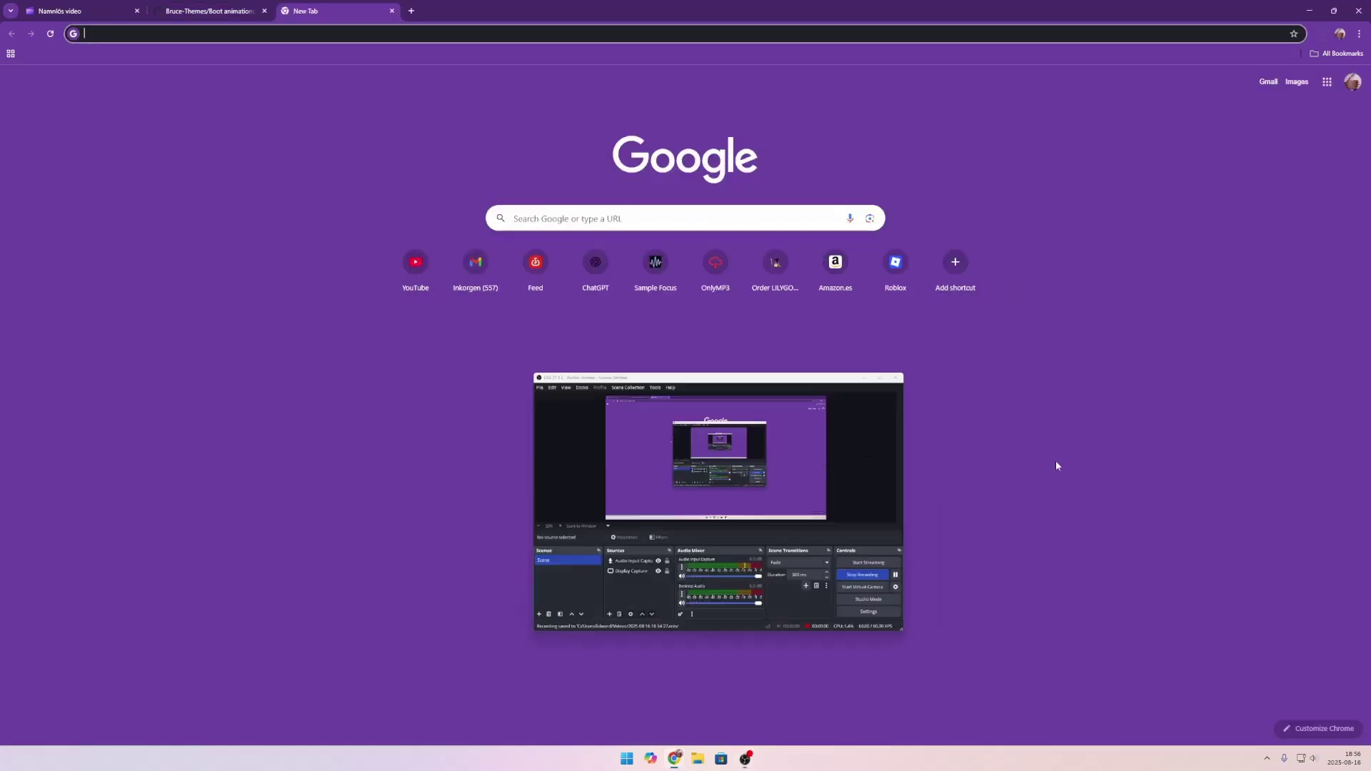
left_click(1301, 759)
left_click(1225, 587)
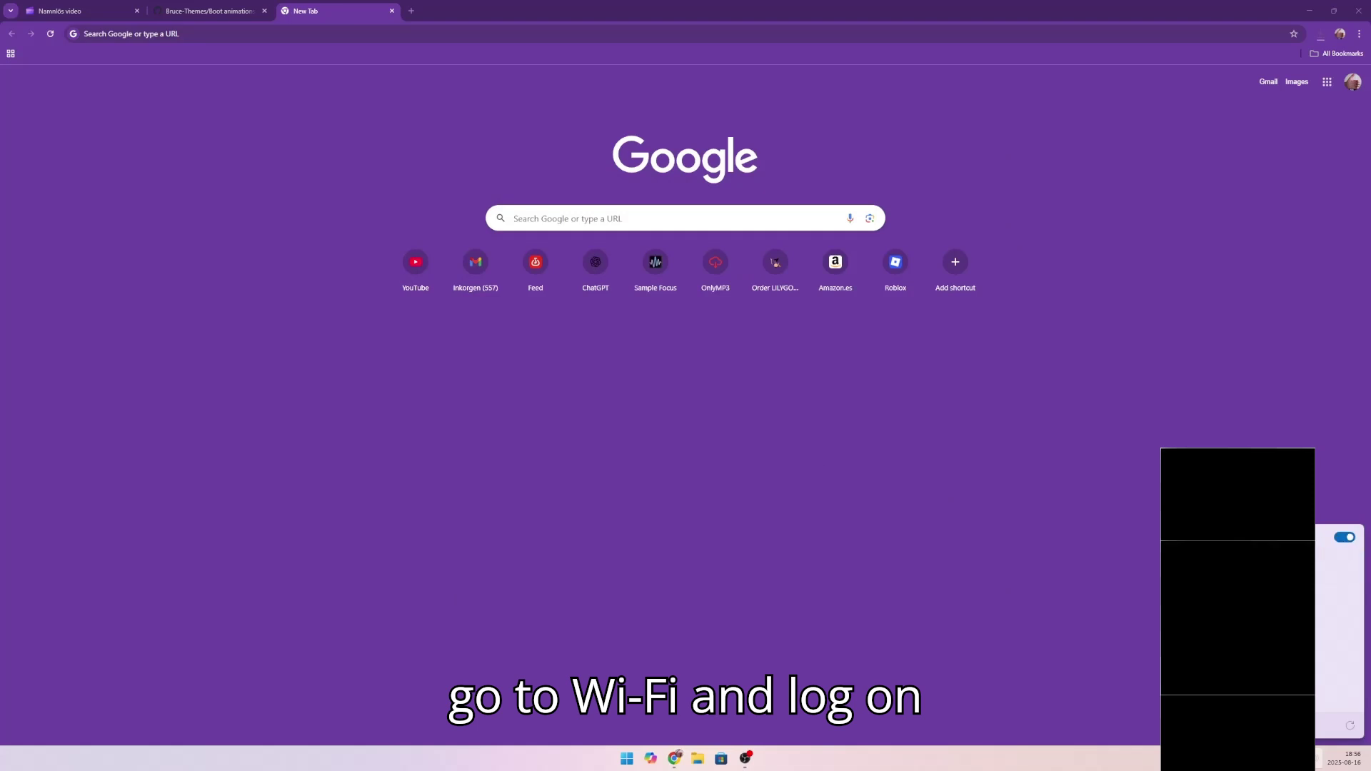
left_click(1276, 608)
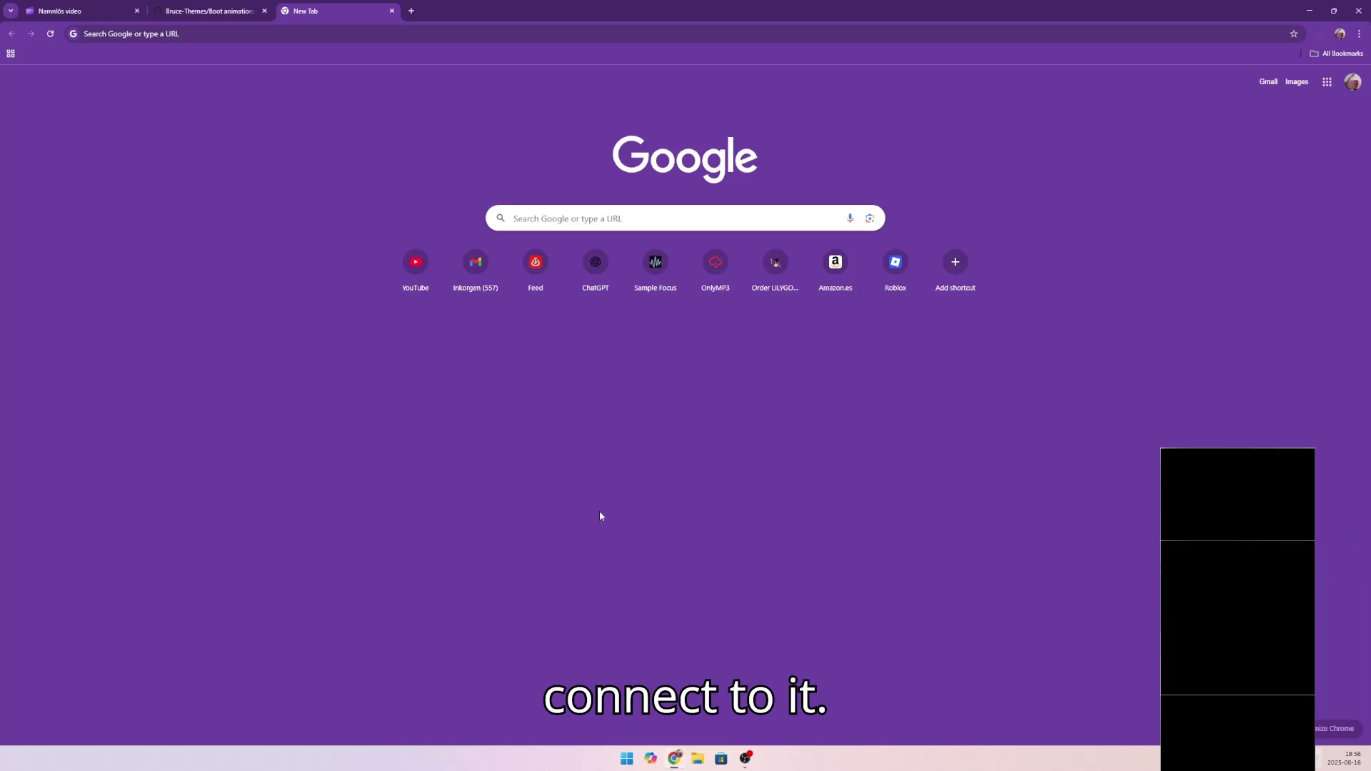
Step: Load bruce.local and verify the Wi-Fi connection status
left_click(170, 32)
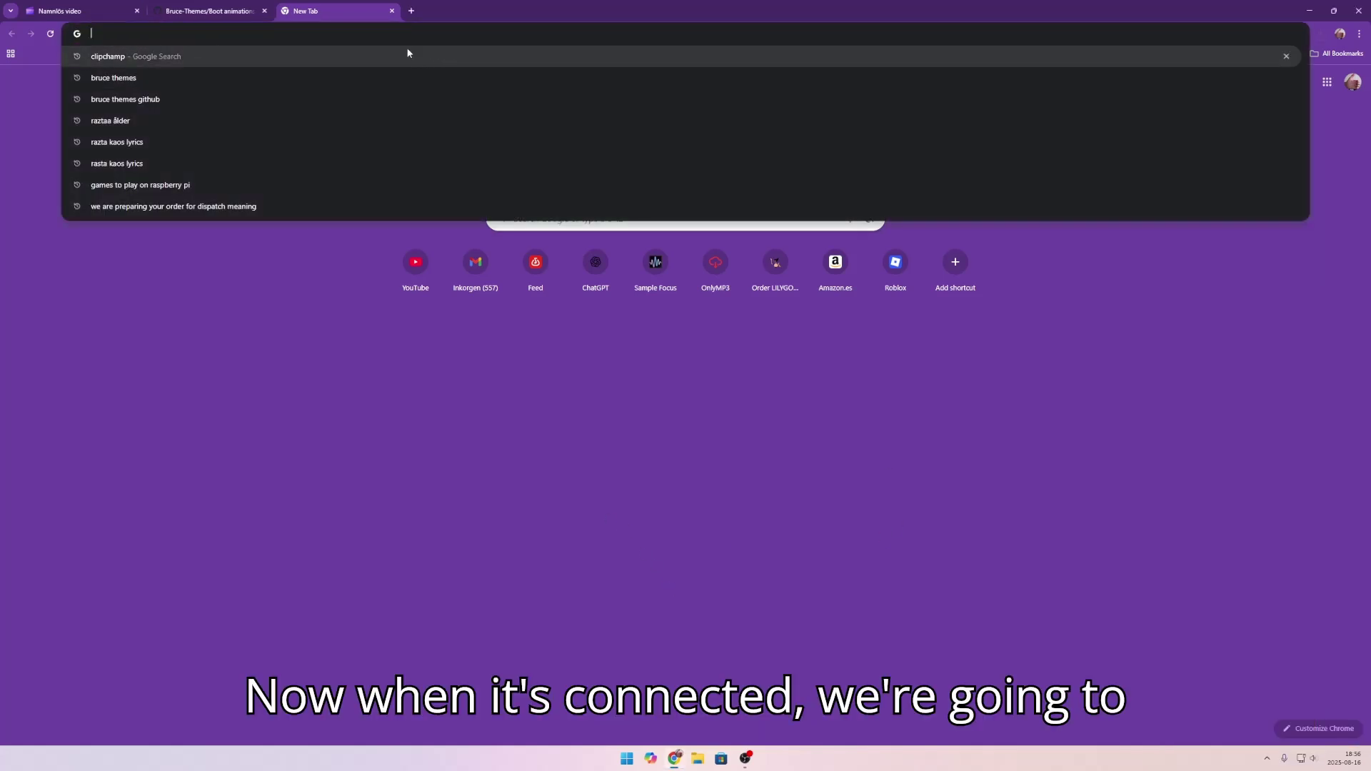
type("bru")
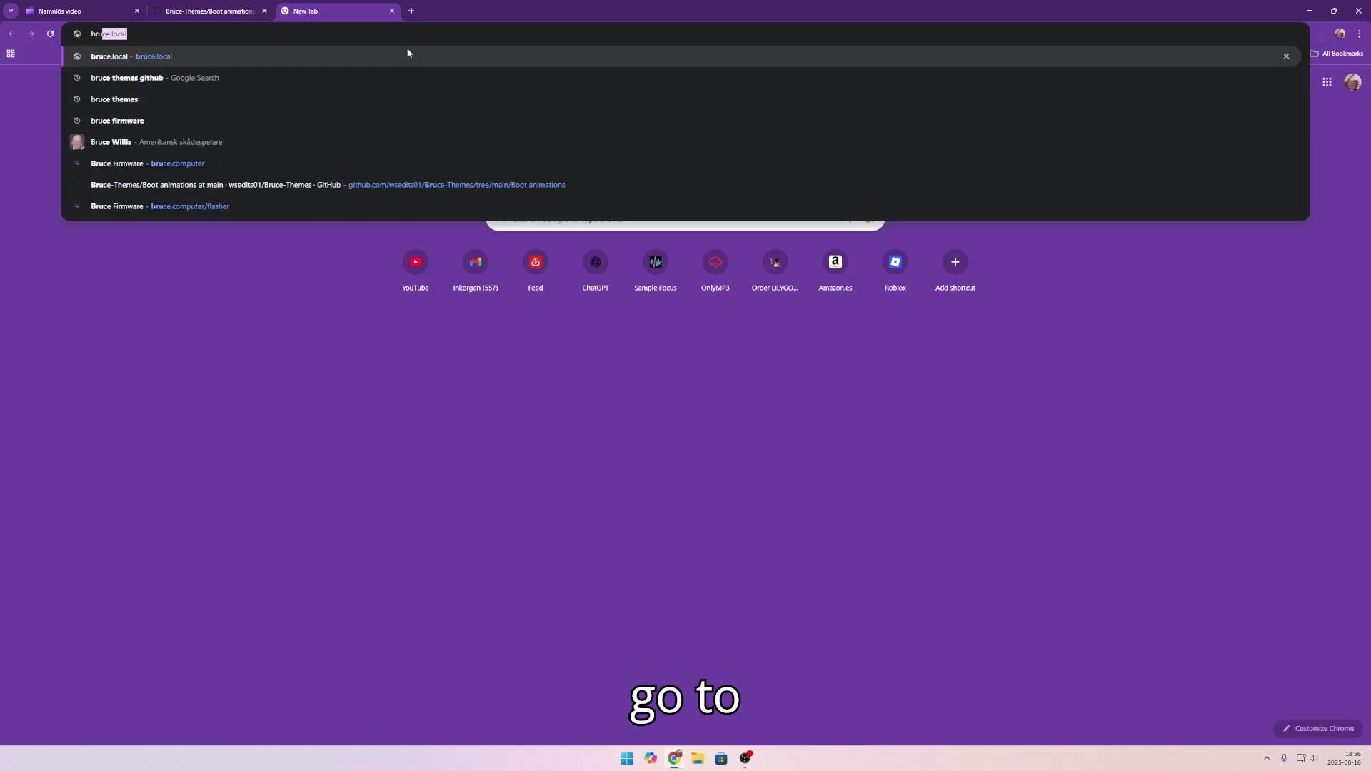
type("ce")
key("Return")
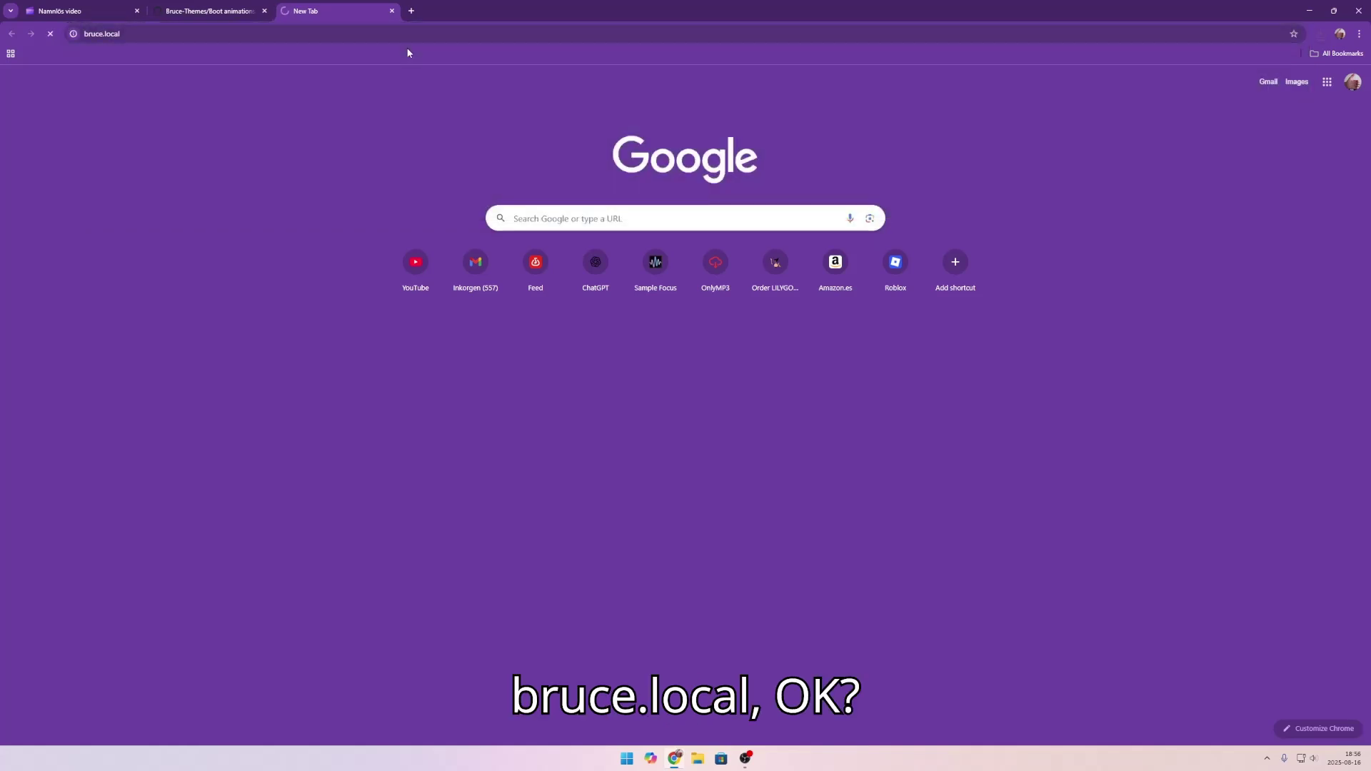
left_click(1302, 762)
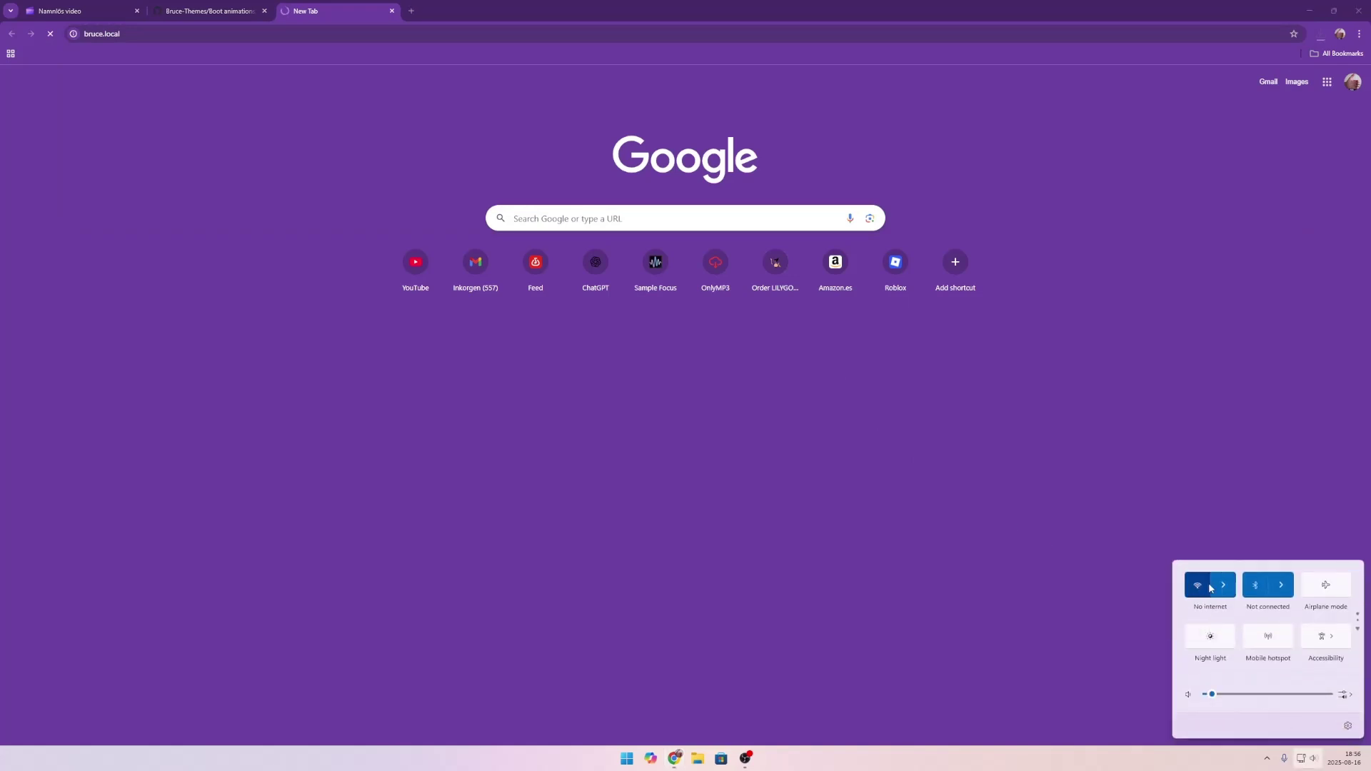
left_click(1093, 451)
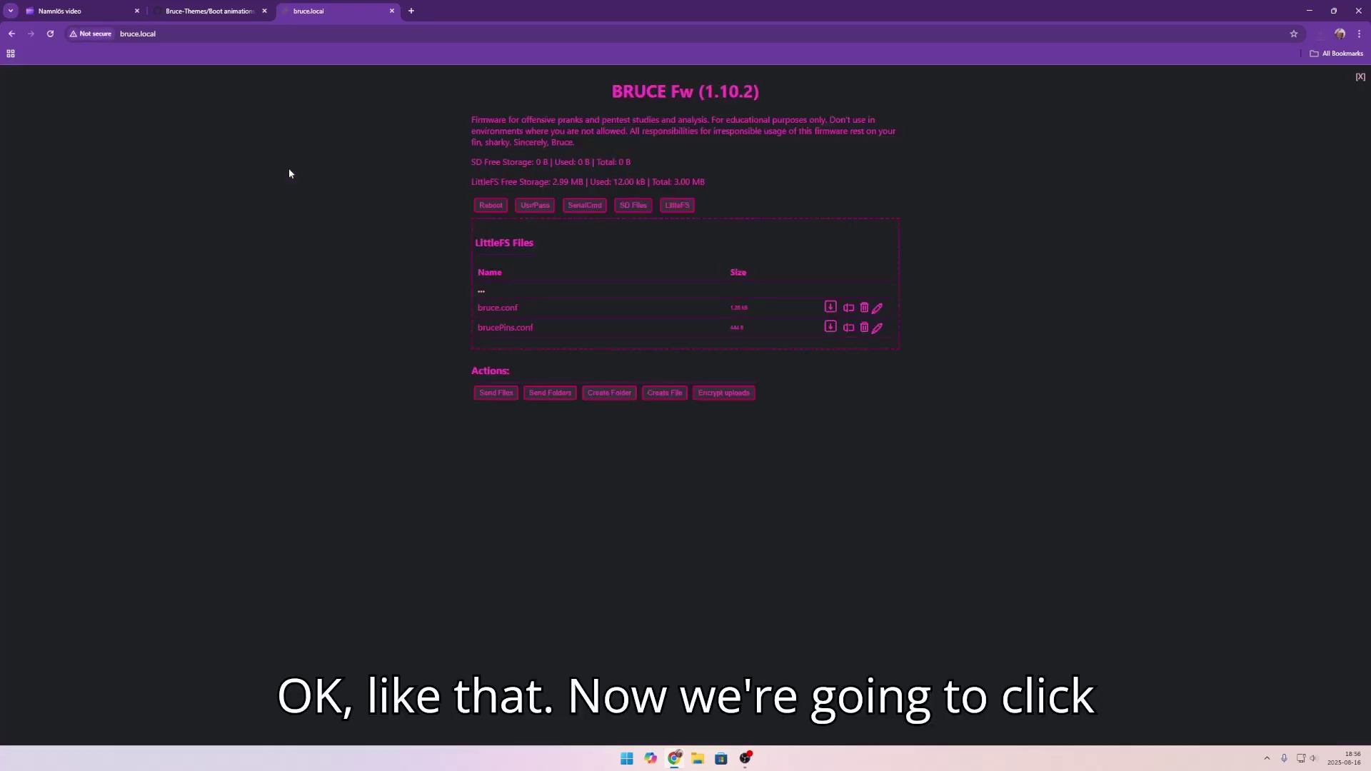
Step: In Send Files, try opening the GIF as 'boot', which fails with file not found
left_click(490, 394)
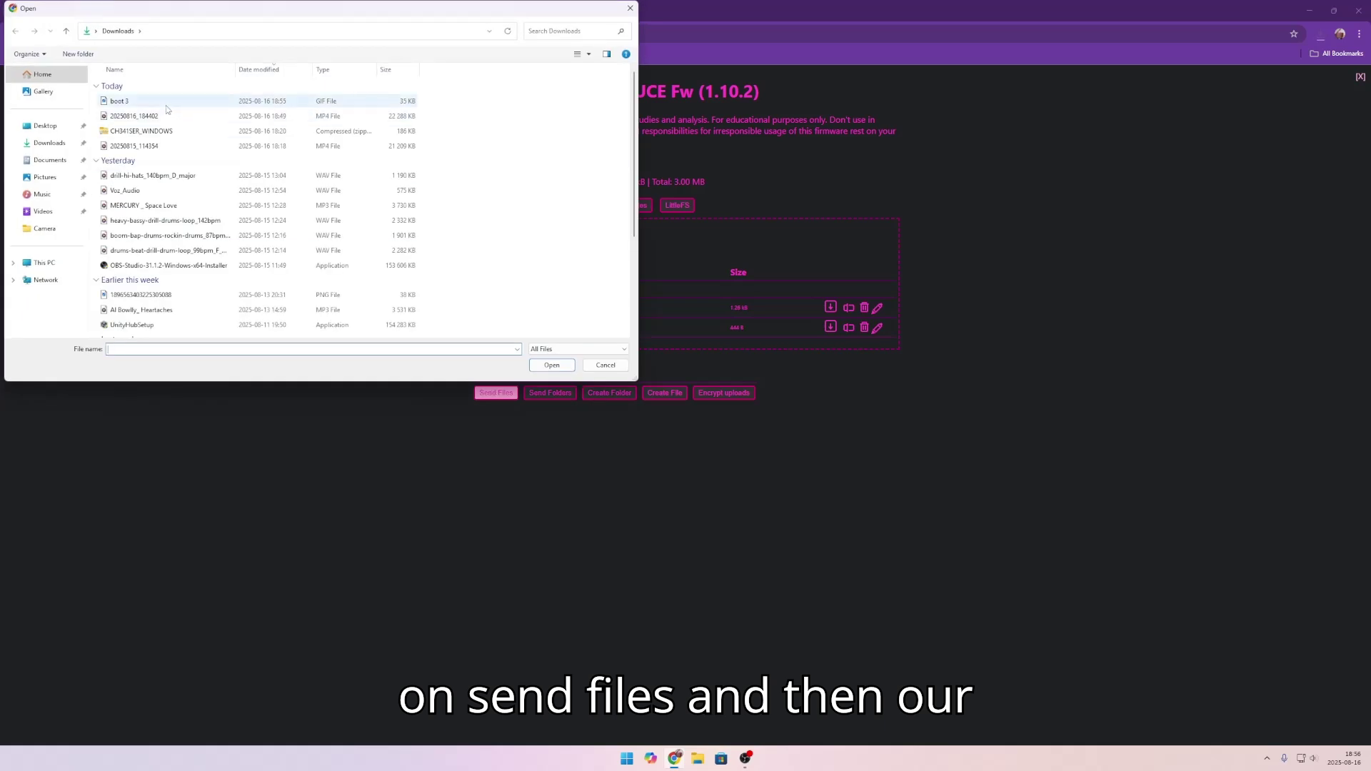
left_click(168, 105)
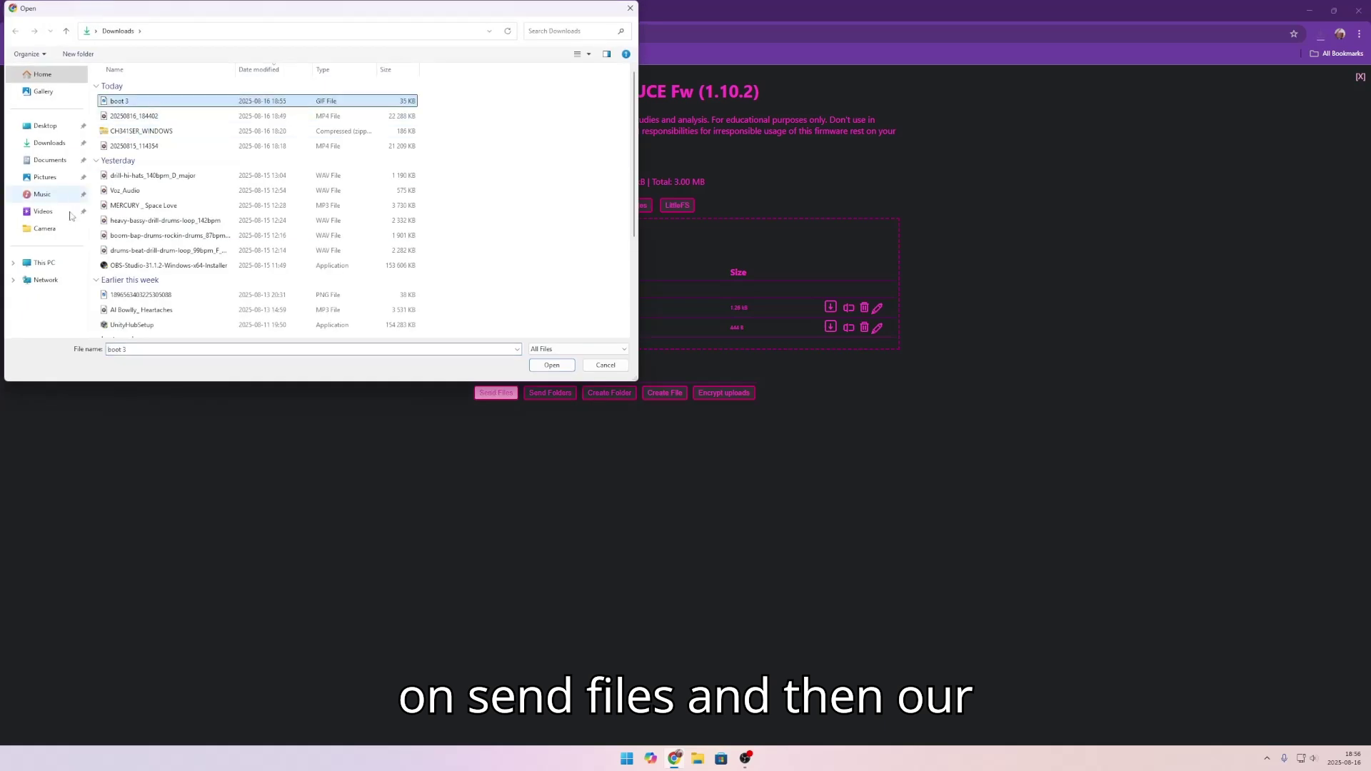
left_click(138, 349)
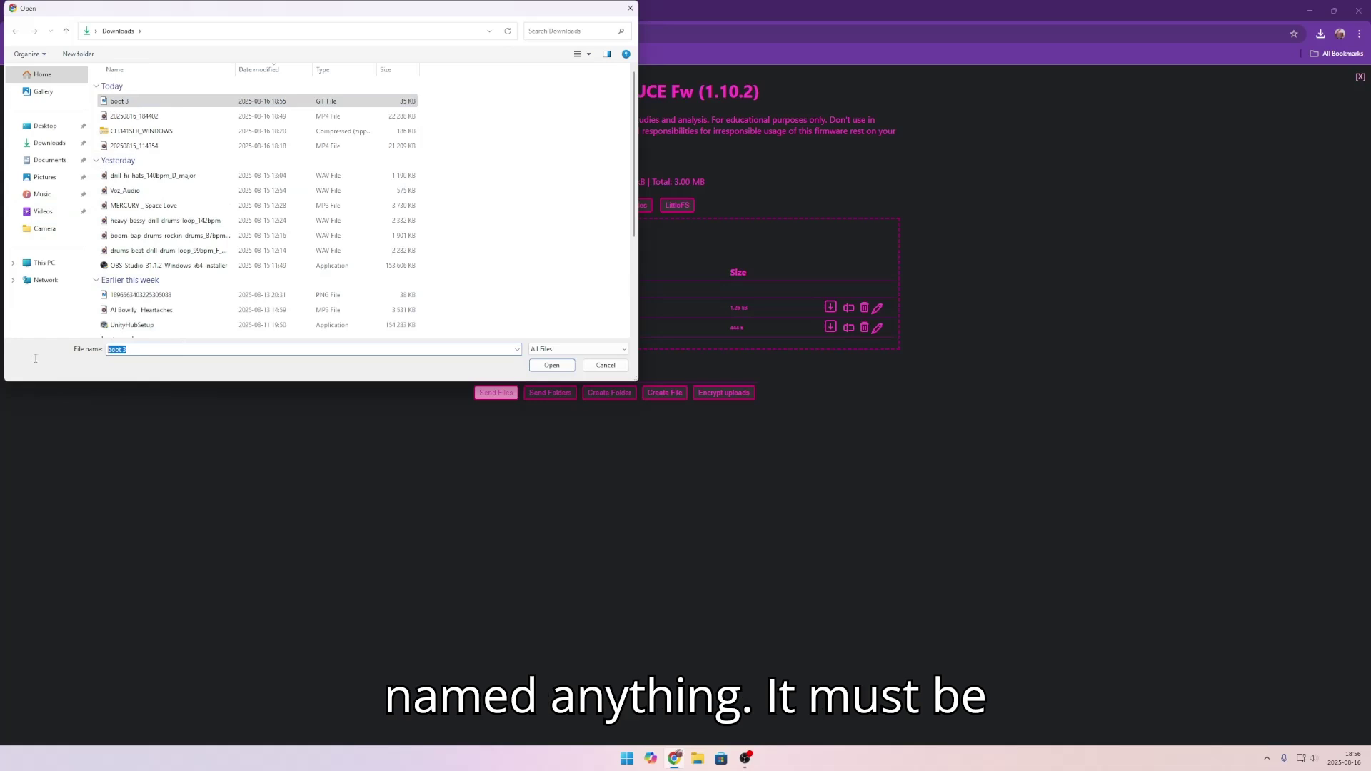
left_click(217, 343)
key("shift+Left")
key("shift+Left")
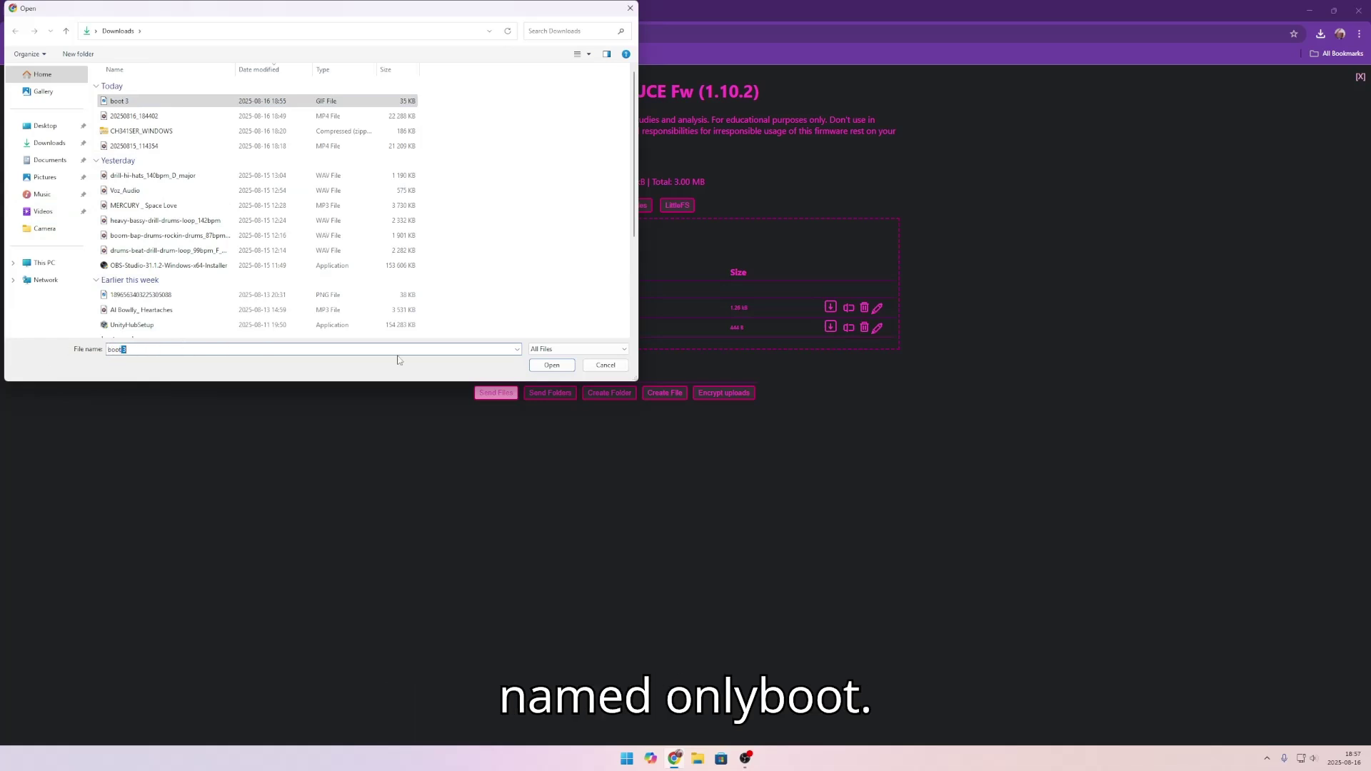
key("BackSpace")
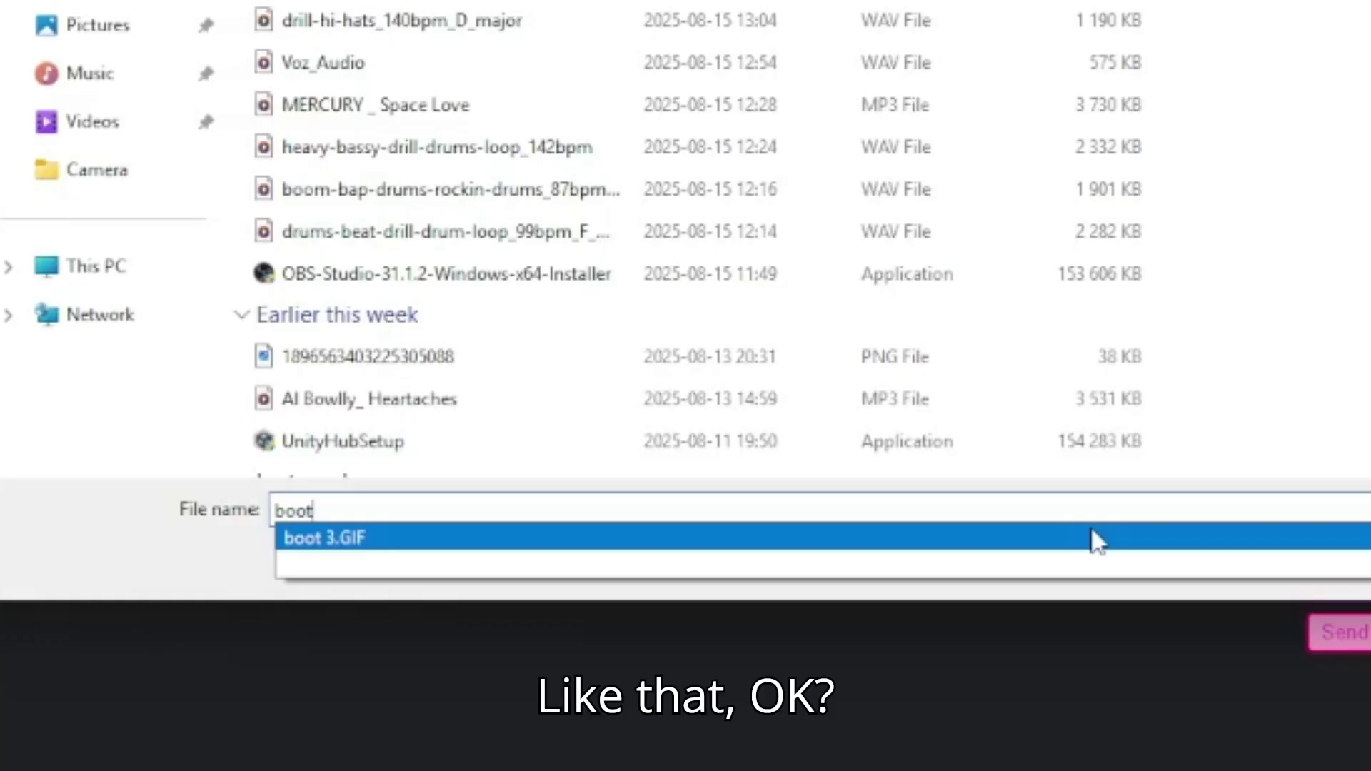
key("Escape")
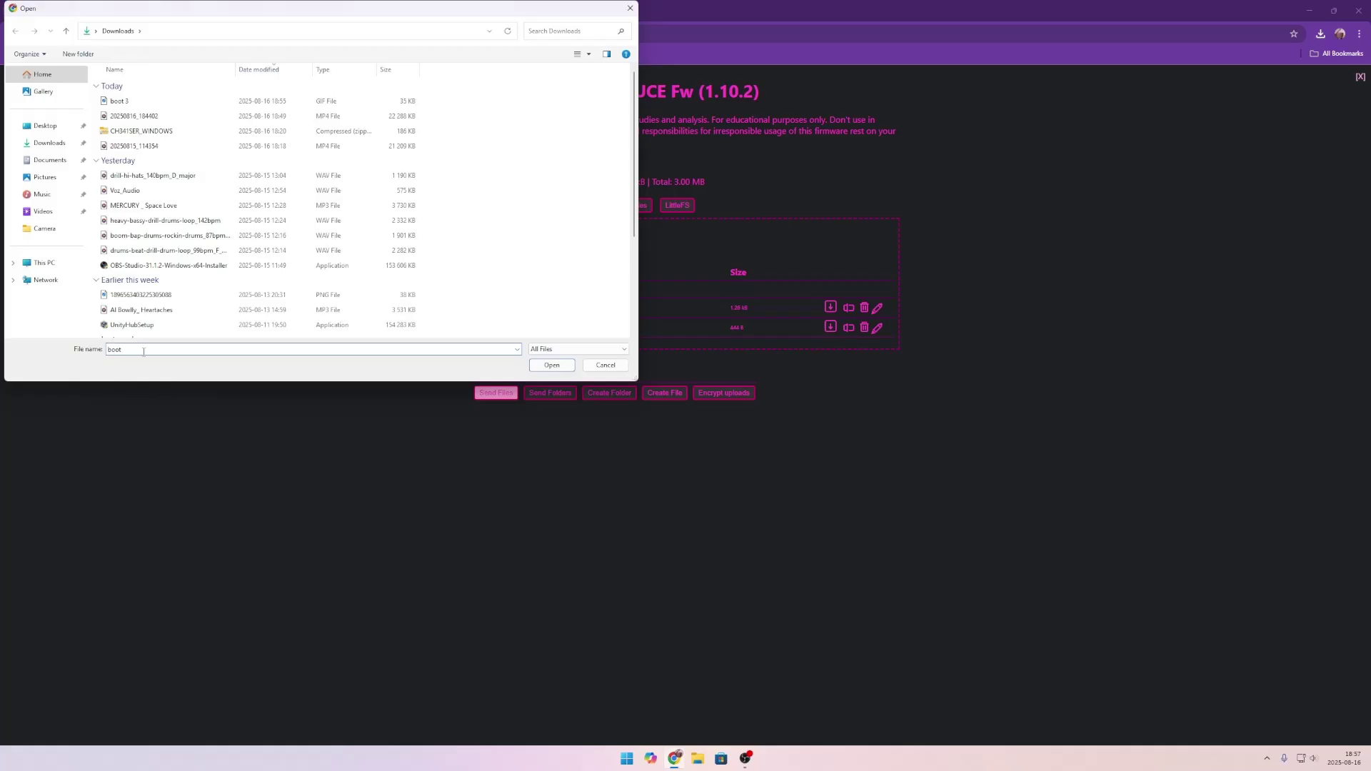
key("ctrl+a")
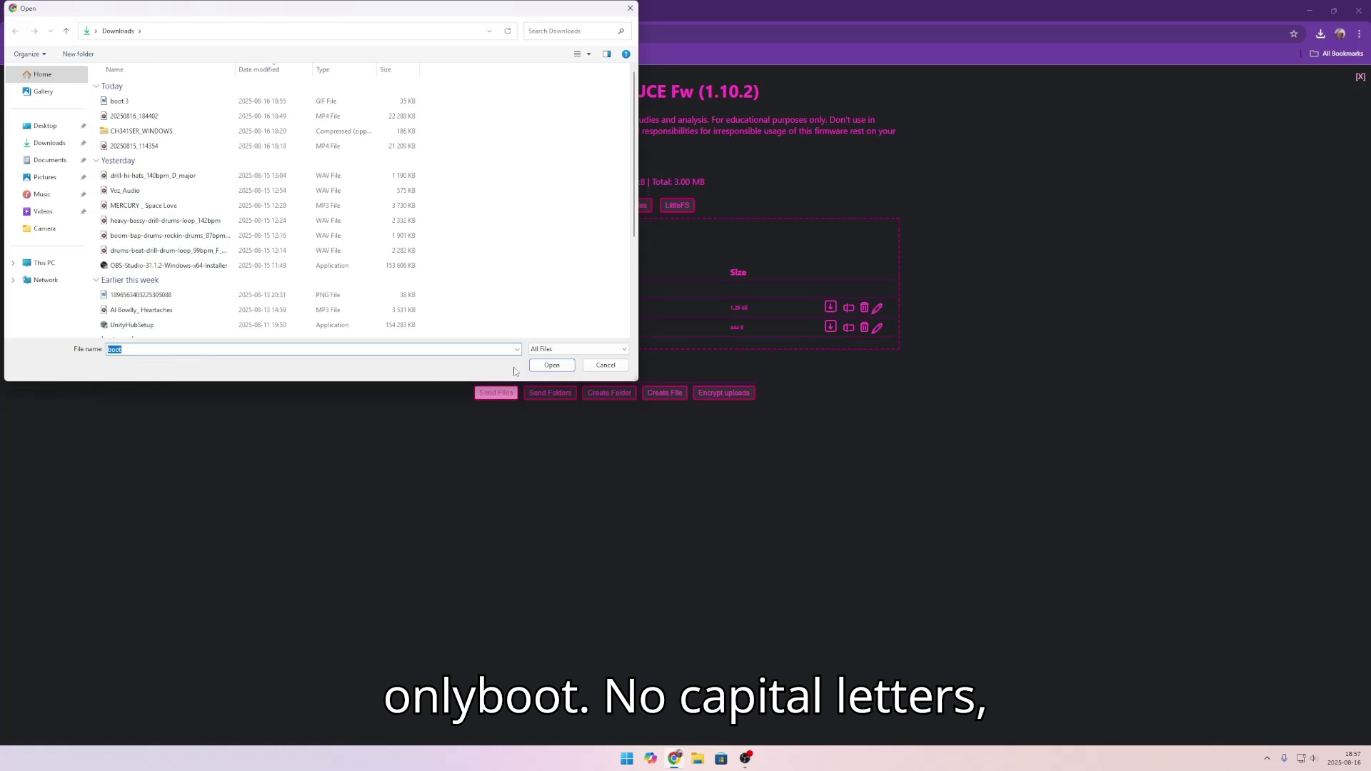
left_click(562, 366)
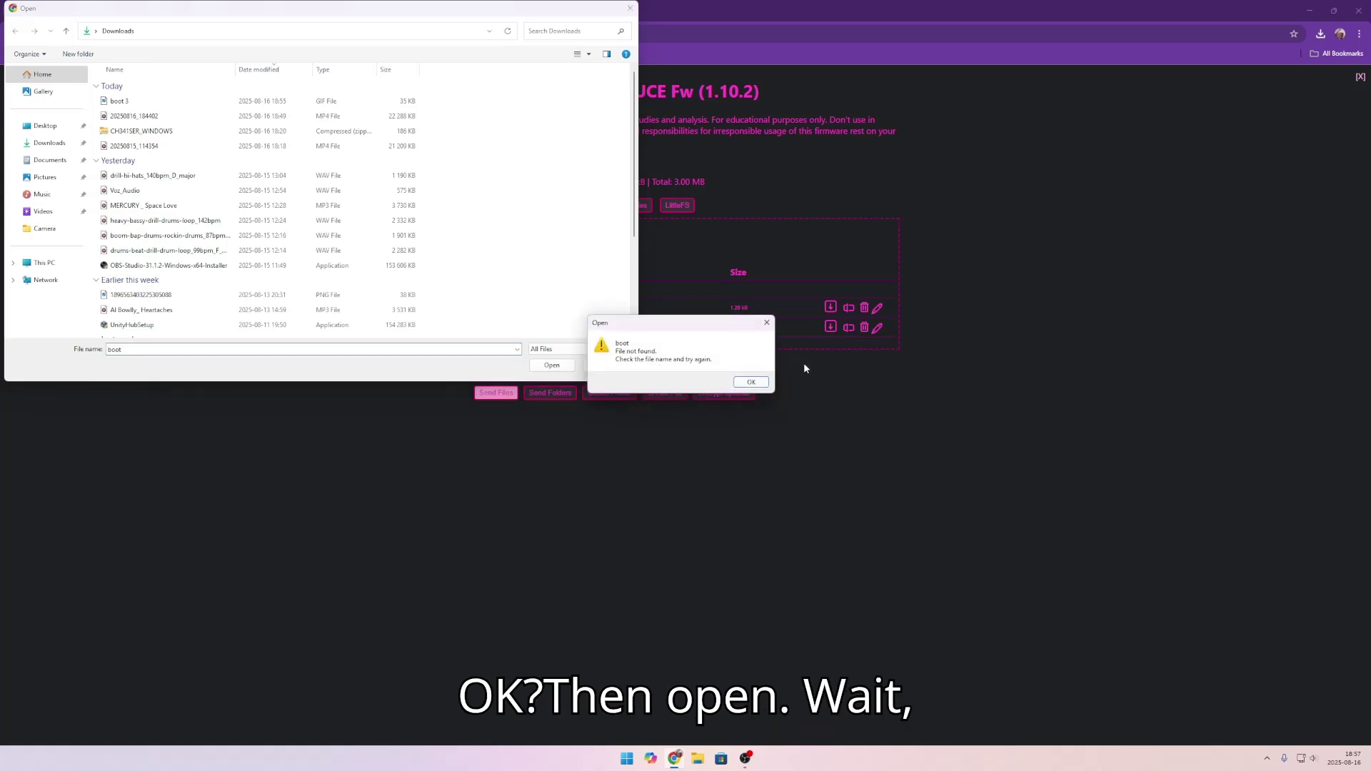
left_click(750, 382)
Step: Rename the downloaded 'boot 3' GIF in Downloads to 'boot'
left_click(143, 100)
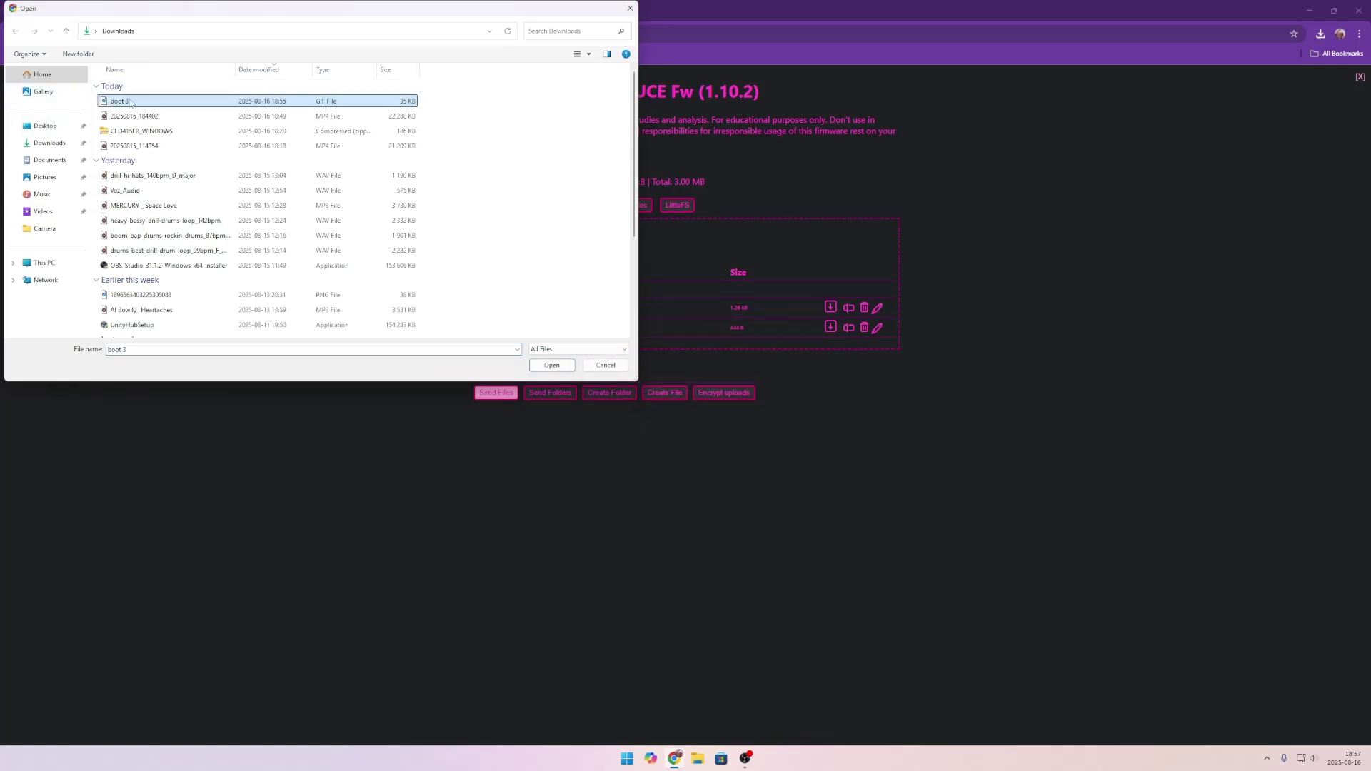
right_click(151, 100)
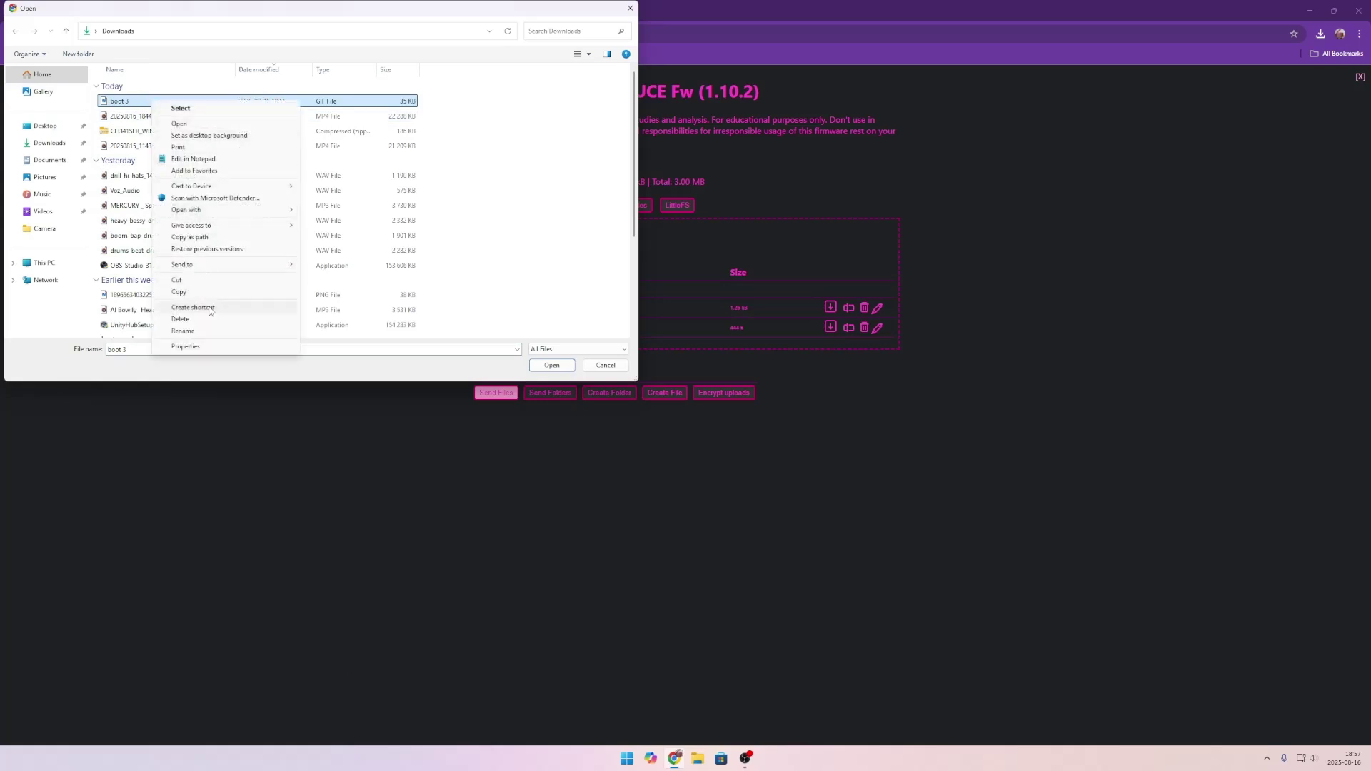
left_click(205, 332)
key("End")
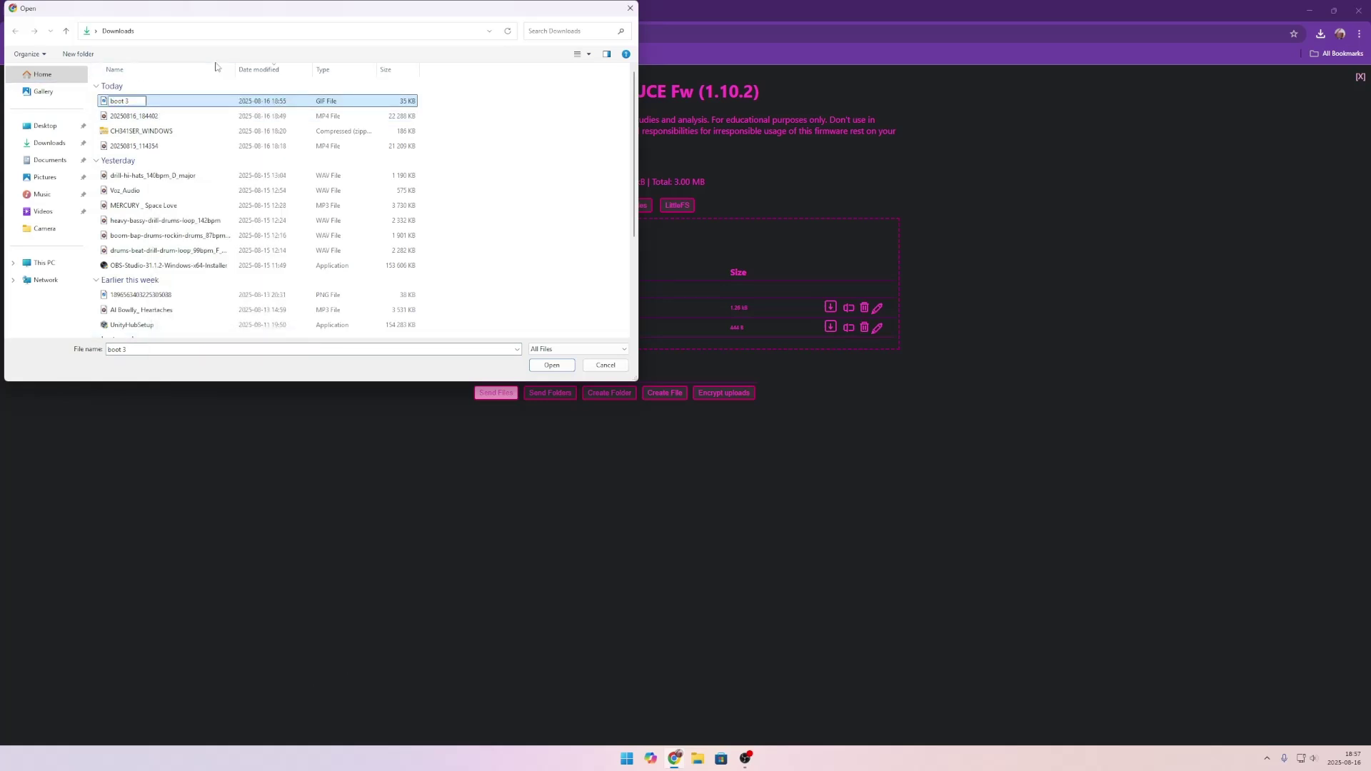
key("BackSpace")
key("Return")
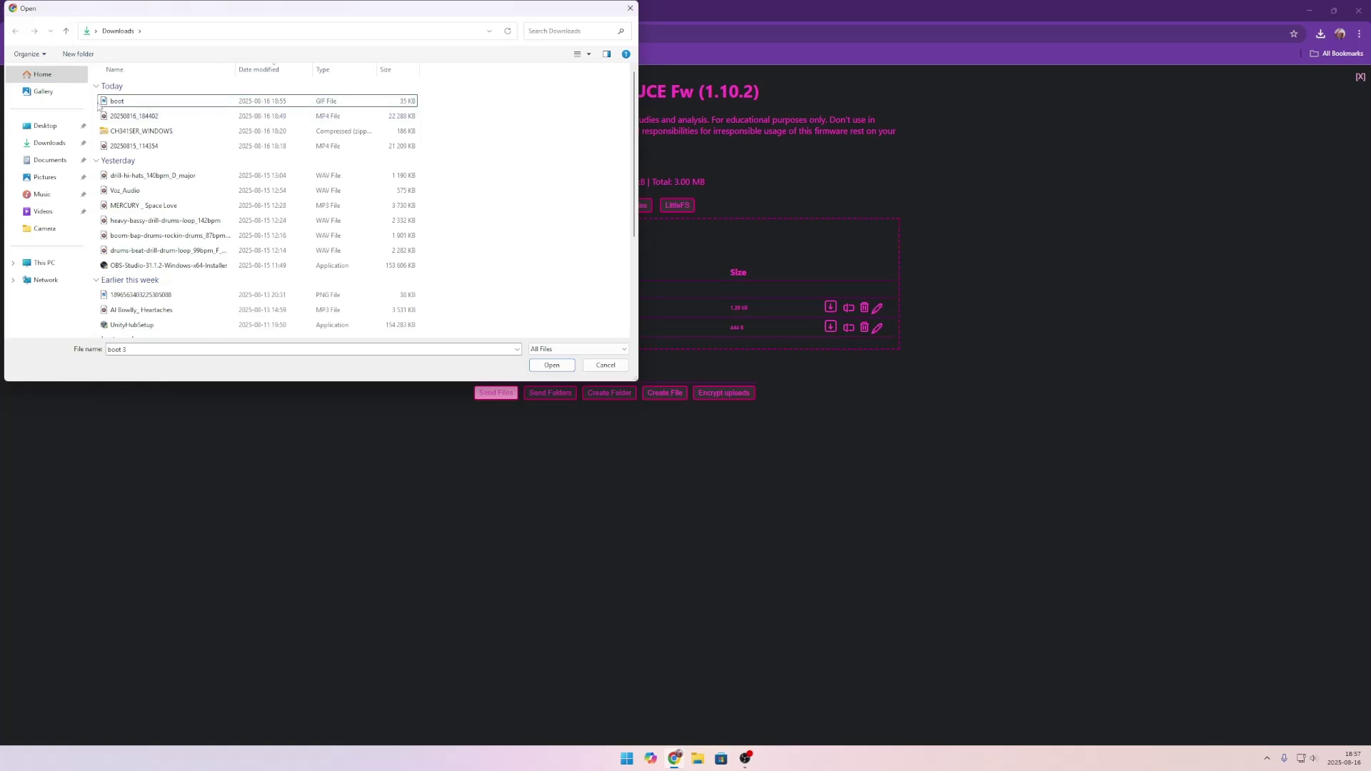
Step: Upload boot.GIF to LittleFS, then reboot the device and confirm the restart
left_click(547, 366)
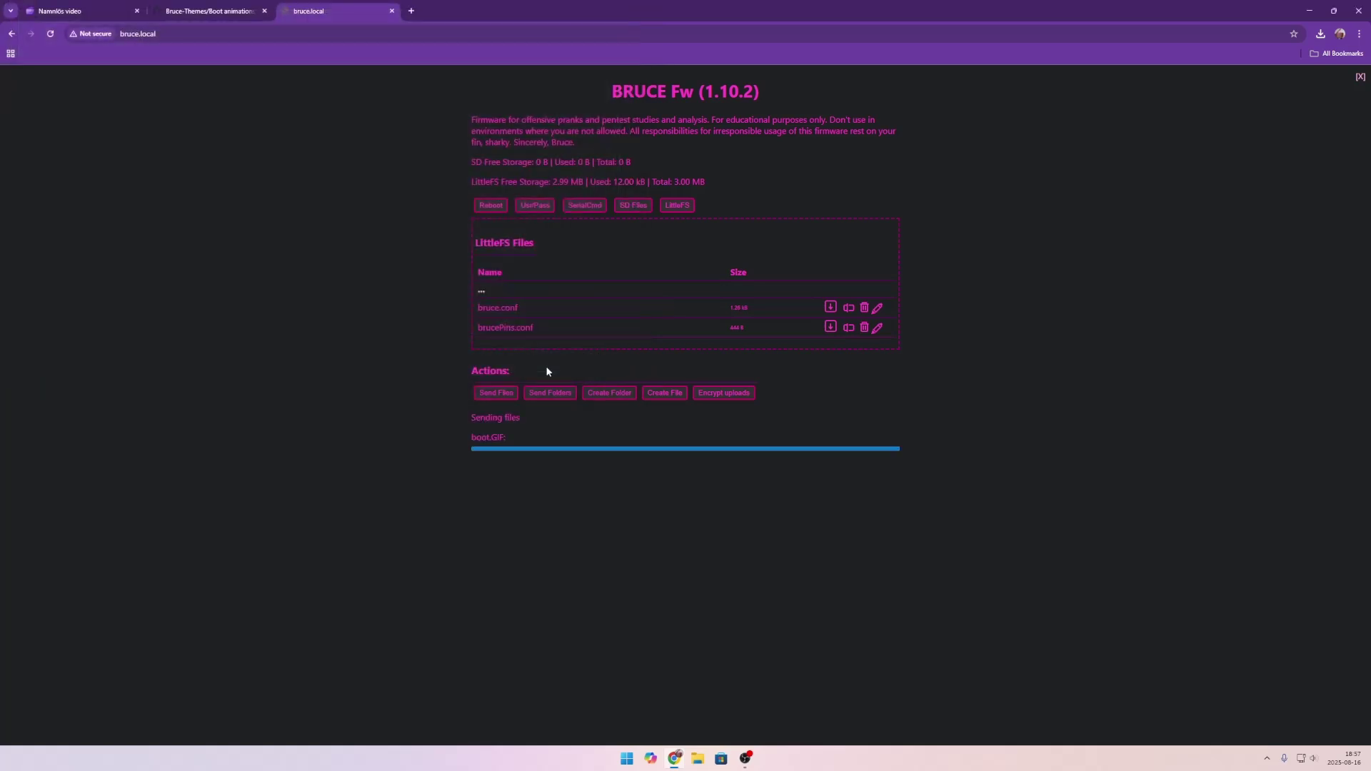
left_click(485, 207)
left_click(734, 102)
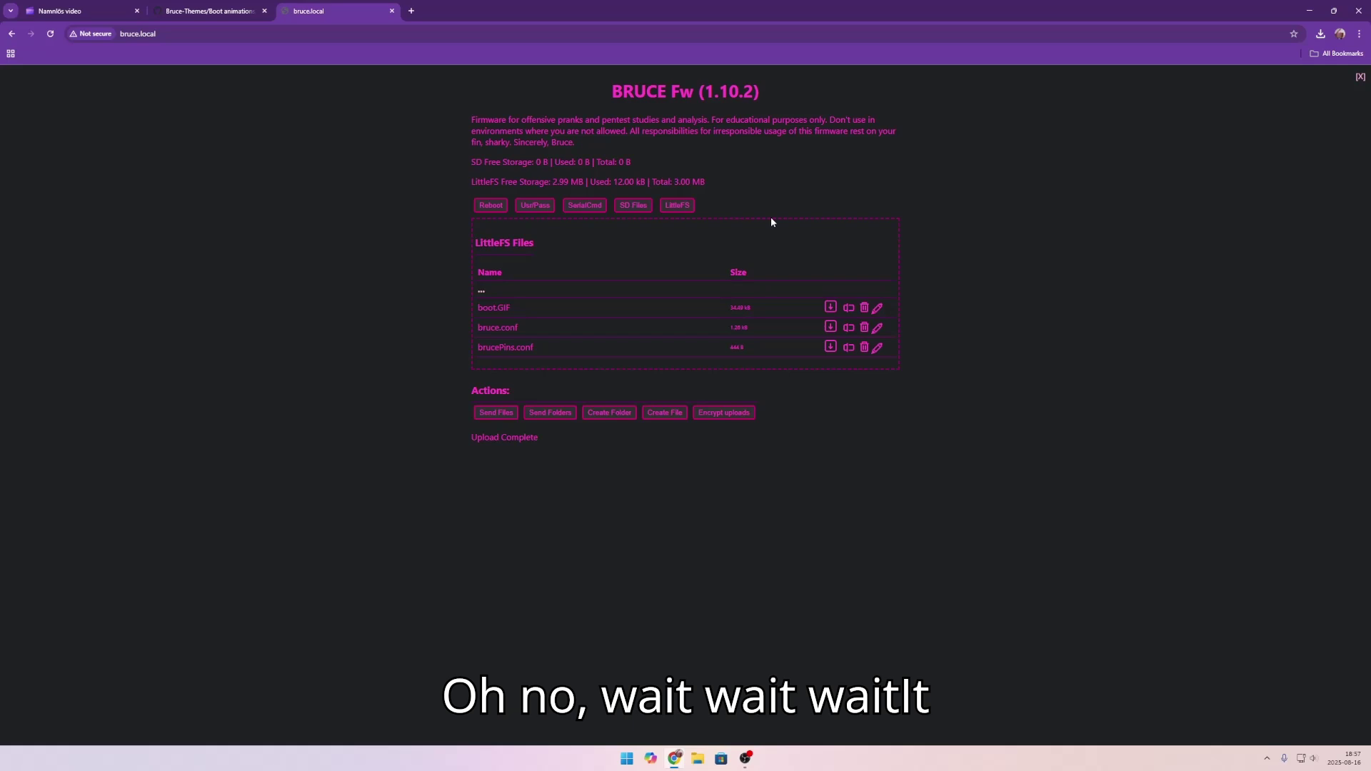
left_click_drag(495, 308, 541, 309)
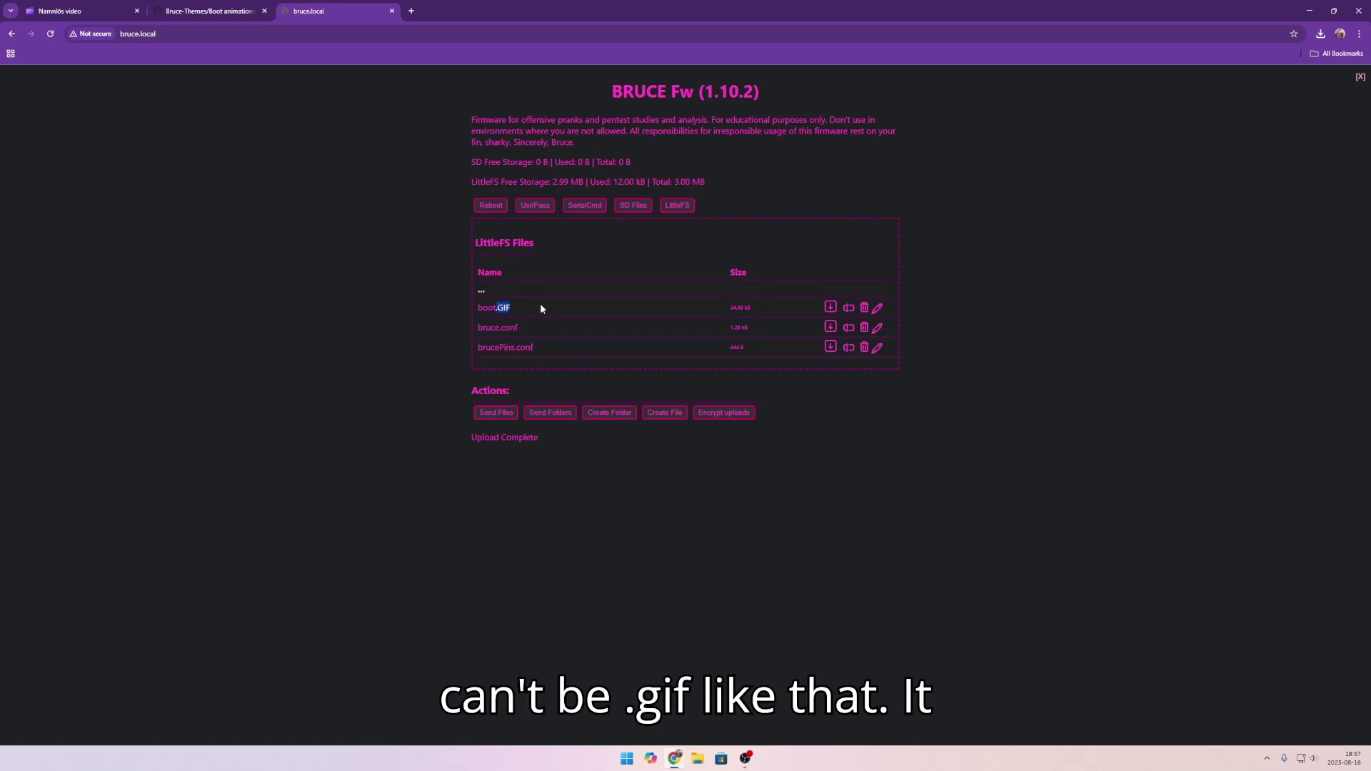